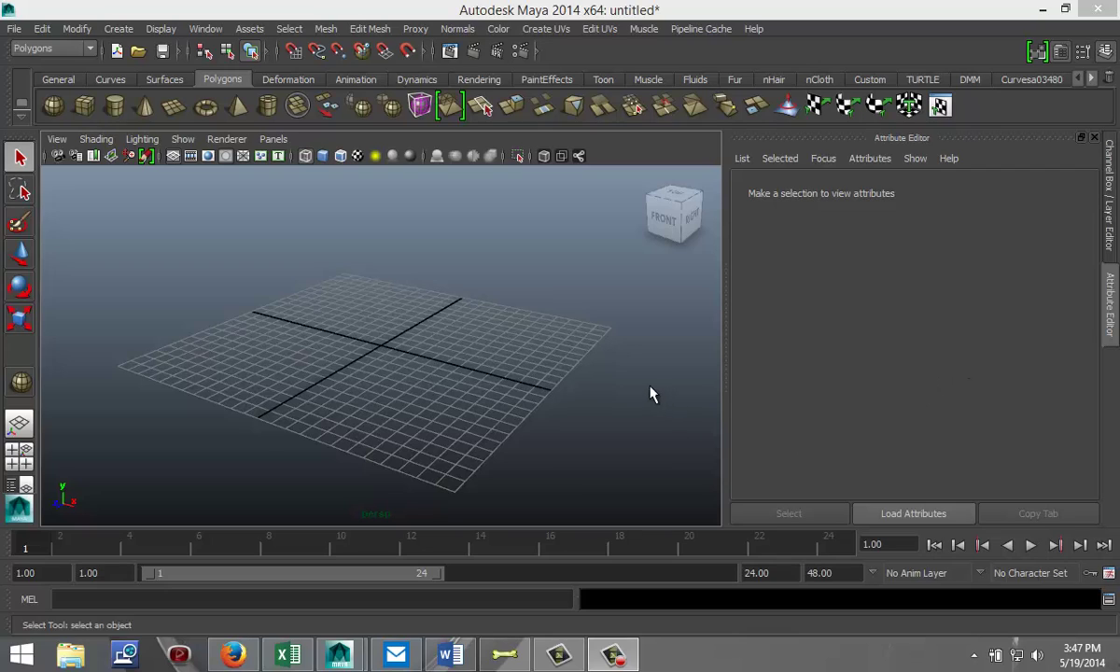
Orbit the perspective view around the empty grid.
{"action": "mouse_move", "coordinate": [568, 433]}
{"action": "left_mouse_down", "text": "alt"}
{"action": "mouse_move", "coordinate": [590, 420]}
{"action": "mouse_move", "coordinate": [560, 439]}
{"action": "left_mouse_up", "text": "alt"}
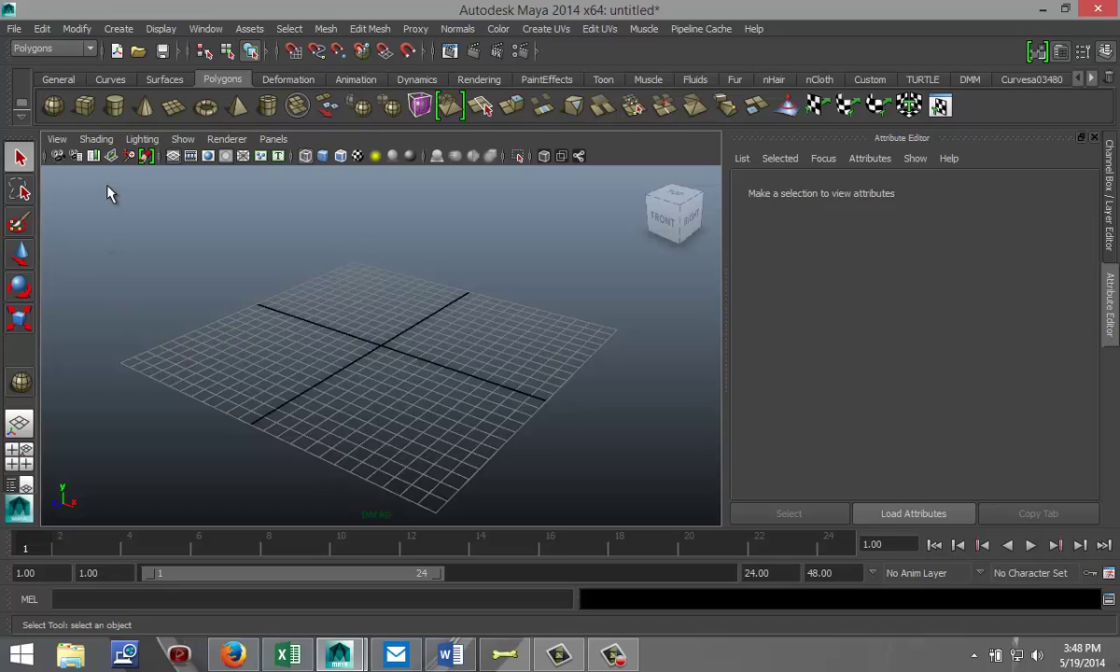
Create a polygon sphere on the grid and raise it along Y in the front view.
{"action": "left_click", "coordinate": [53, 107]}
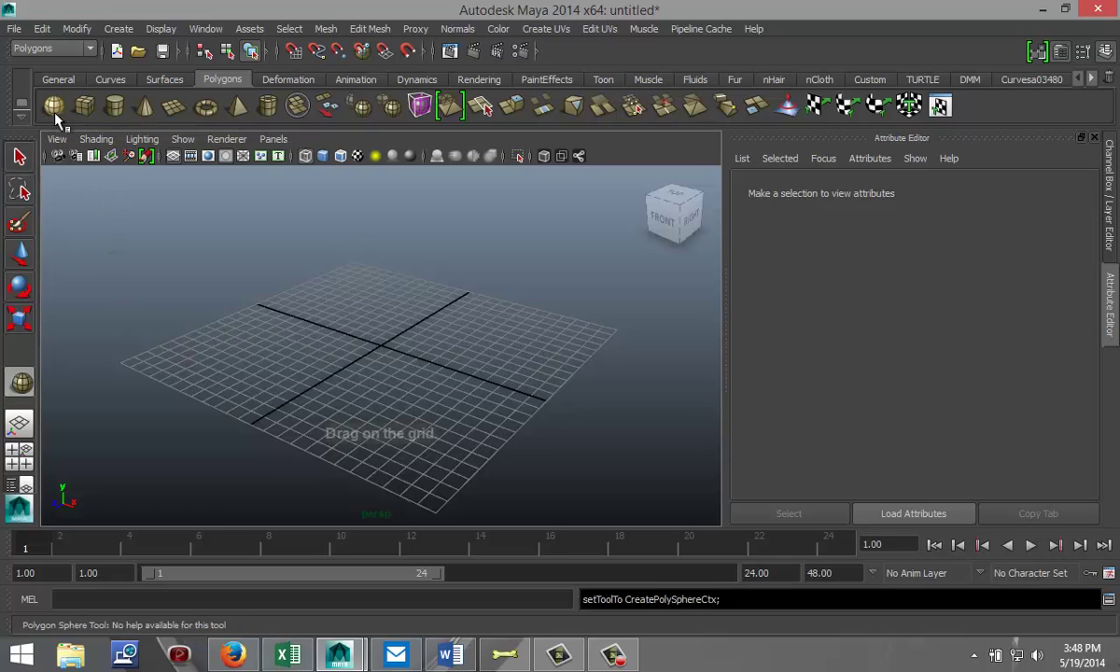
{"action": "left_click_drag", "start_coordinate": [241, 376], "coordinate": [280, 390]}
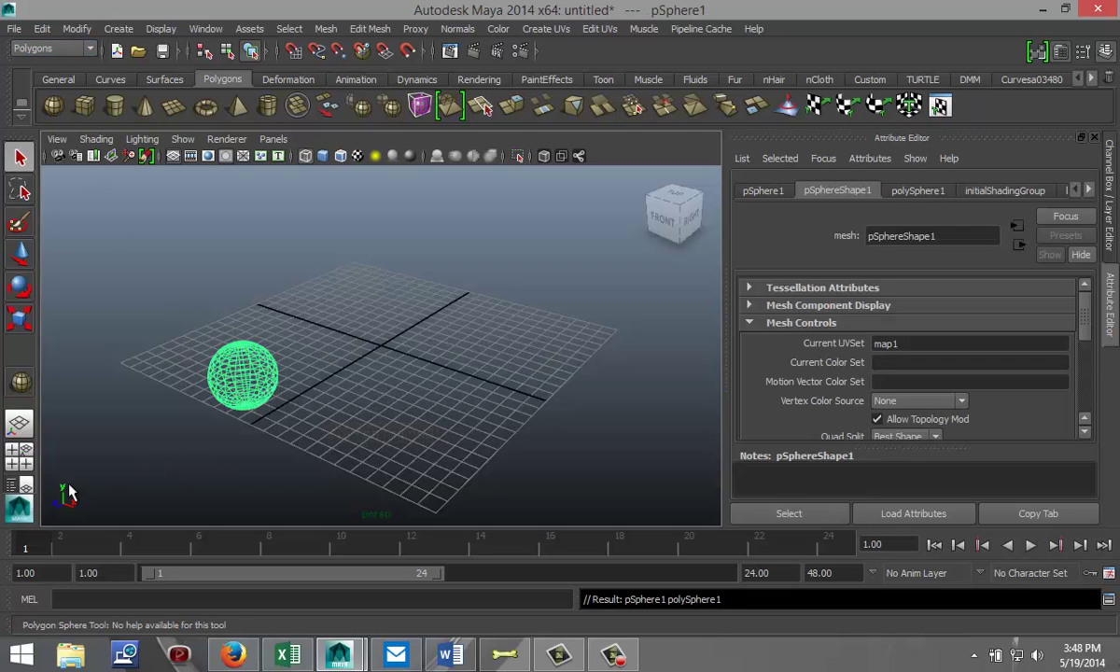
{"action": "left_click", "coordinate": [21, 462]}
{"action": "key", "text": "space"}
{"action": "key", "text": "w"}
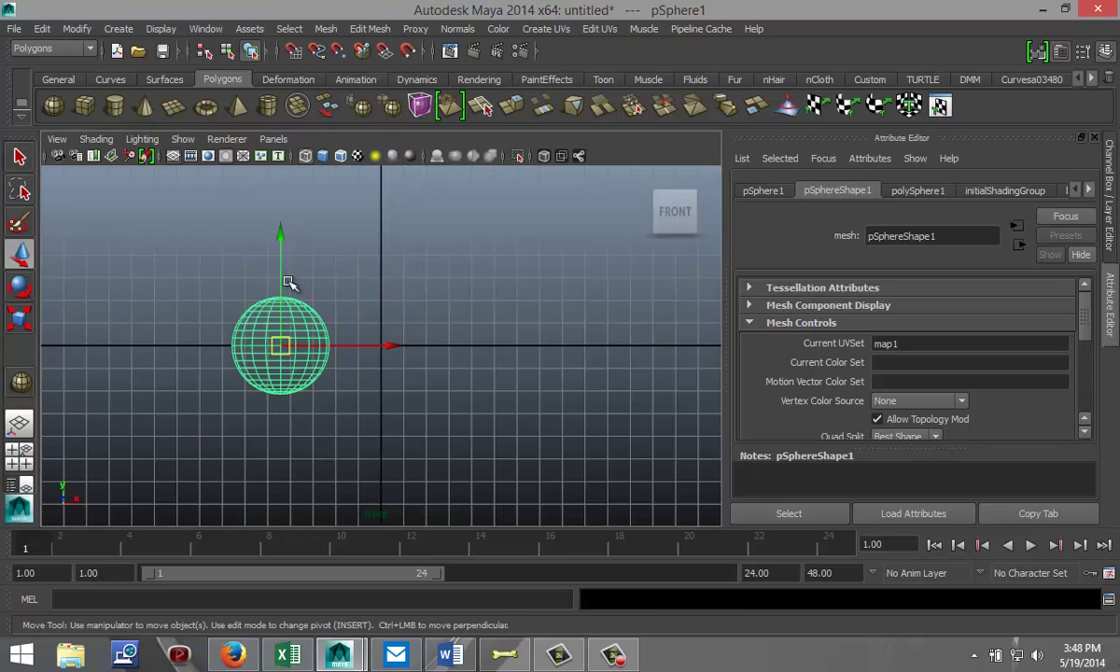
{"action": "left_click_drag", "start_coordinate": [278, 266], "coordinate": [278, 224]}
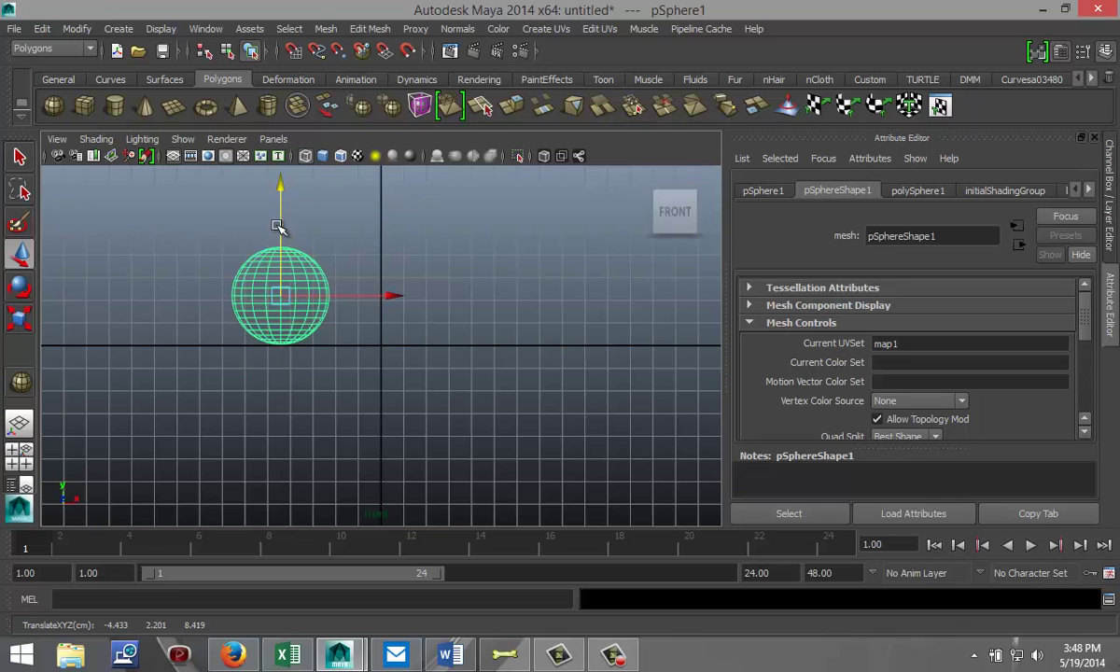
Show the sphere shaded in perspective and duplicate it as pSphere2.
{"action": "left_click", "coordinate": [22, 457]}
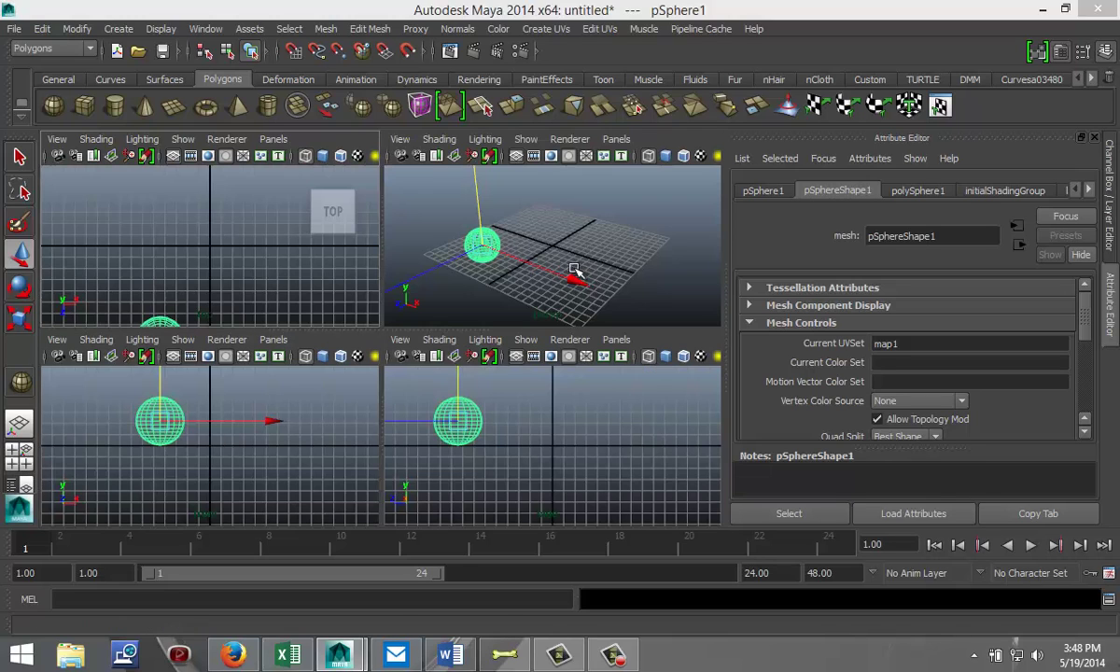
{"action": "key", "text": "space"}
{"action": "left_click_drag", "start_coordinate": [436, 359], "coordinate": [461, 353], "text": "alt"}
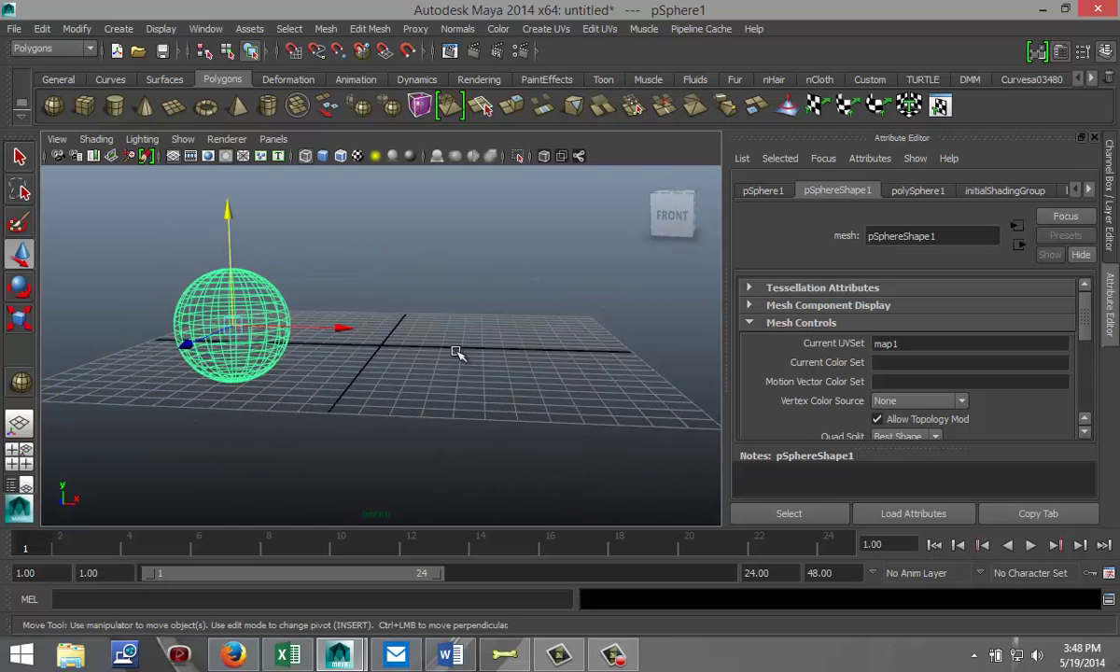
{"action": "key", "text": "5"}
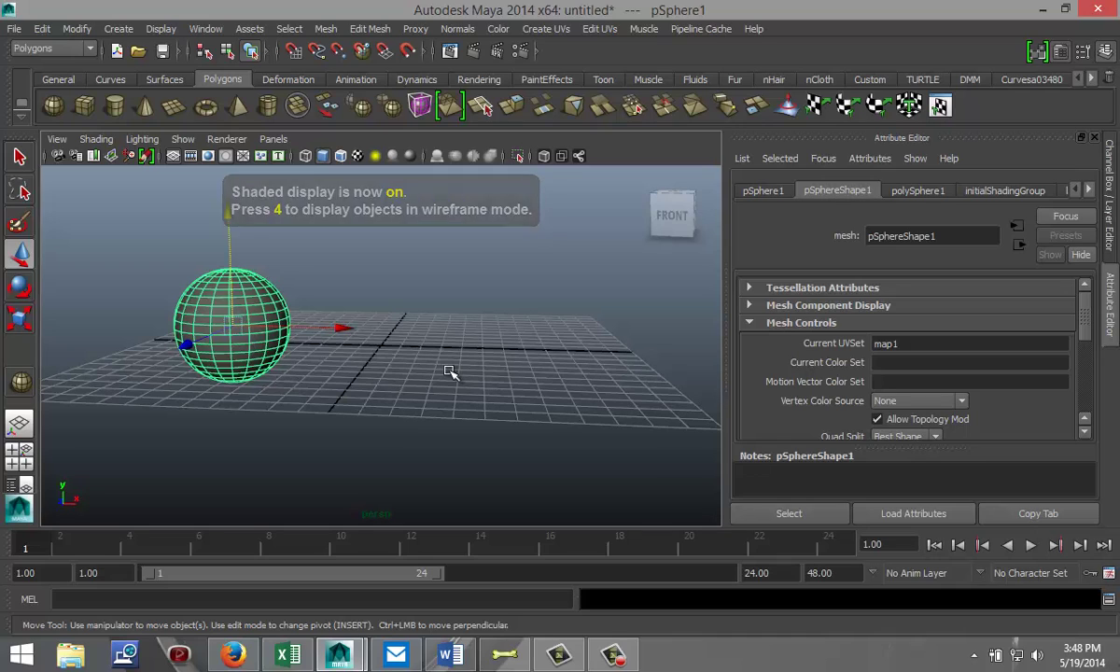
{"action": "key", "text": "ctrl+d"}
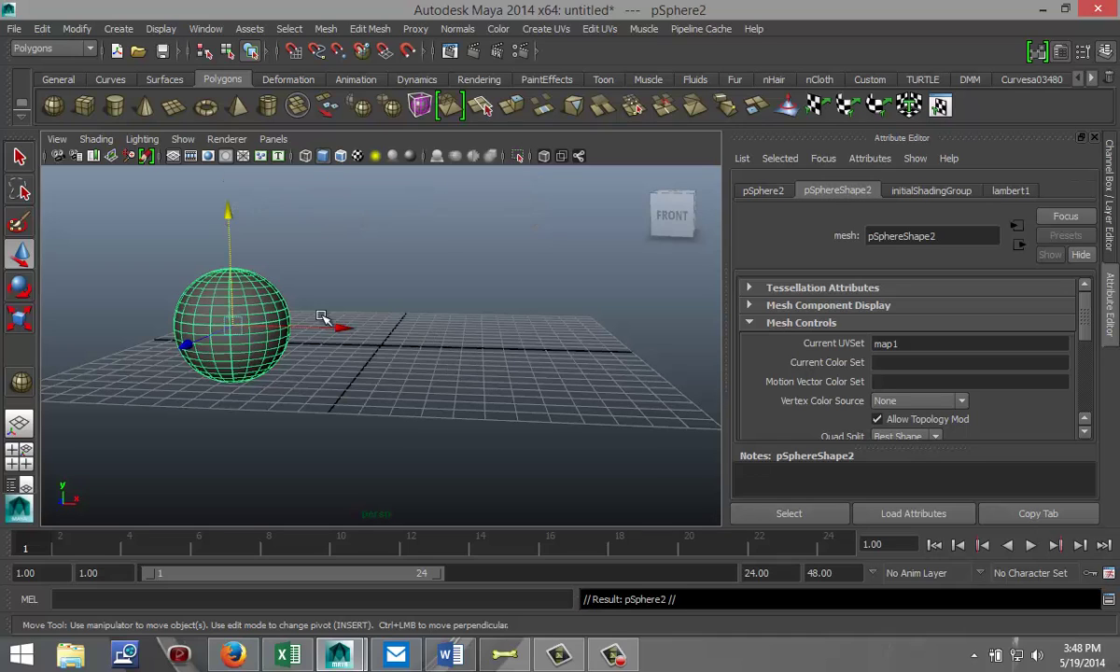
Offset the copy along X and repeat-duplicate for a row of four spheres, then select pSphere4.
{"action": "left_click_drag", "start_coordinate": [345, 326], "coordinate": [466, 341]}
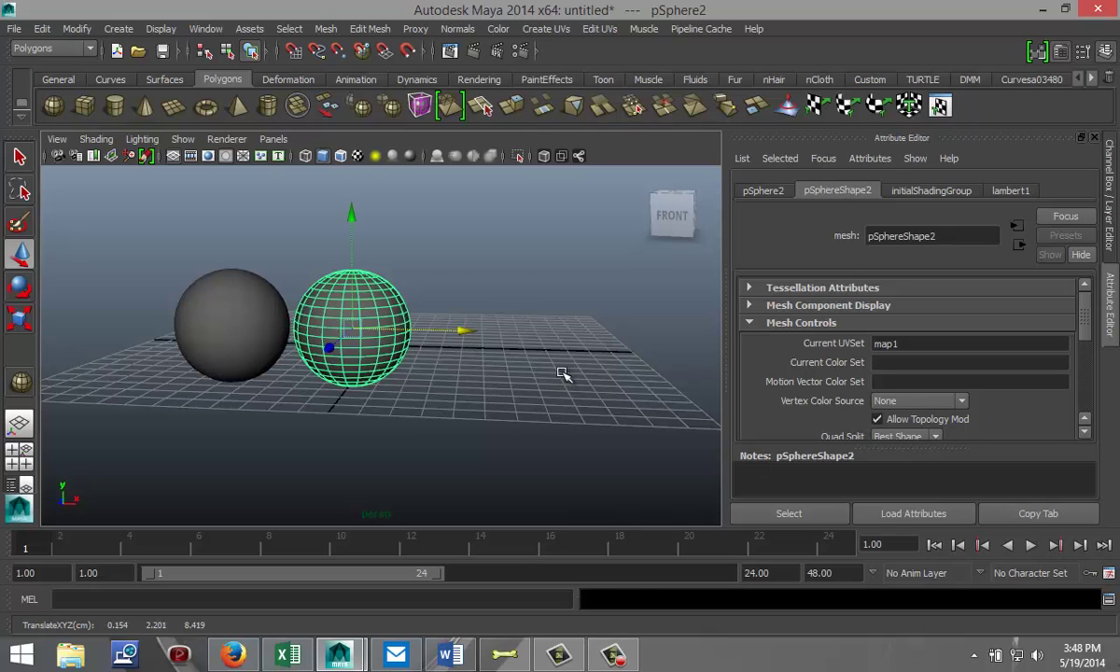
{"action": "key", "text": "shift+d"}
{"action": "key", "text": "shift+d"}
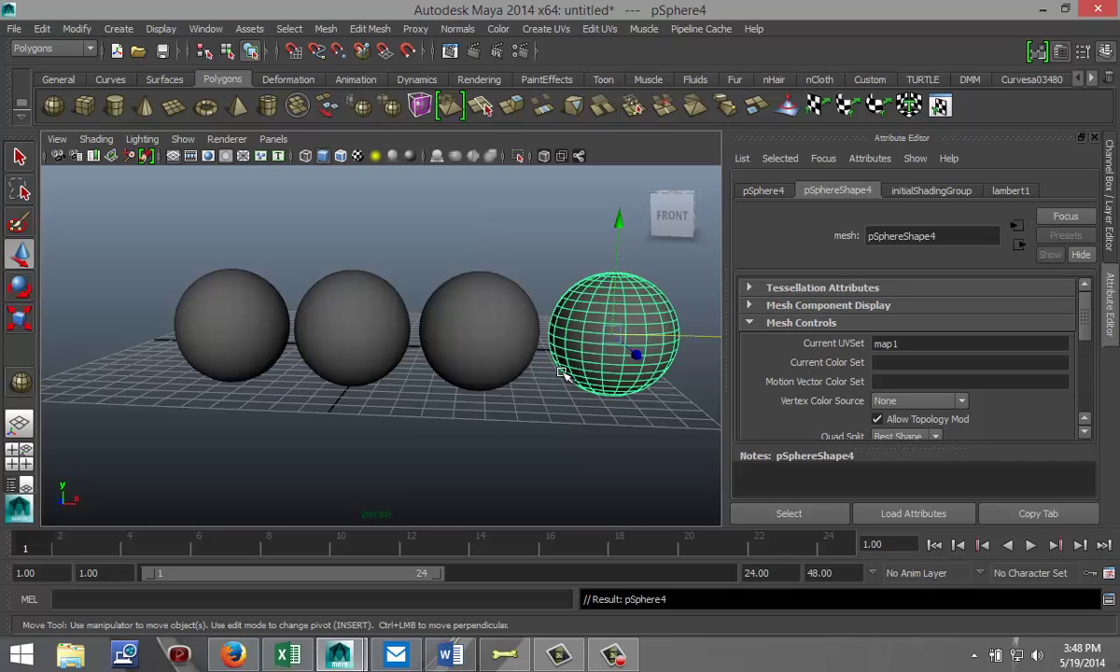
{"action": "left_click", "coordinate": [442, 442]}
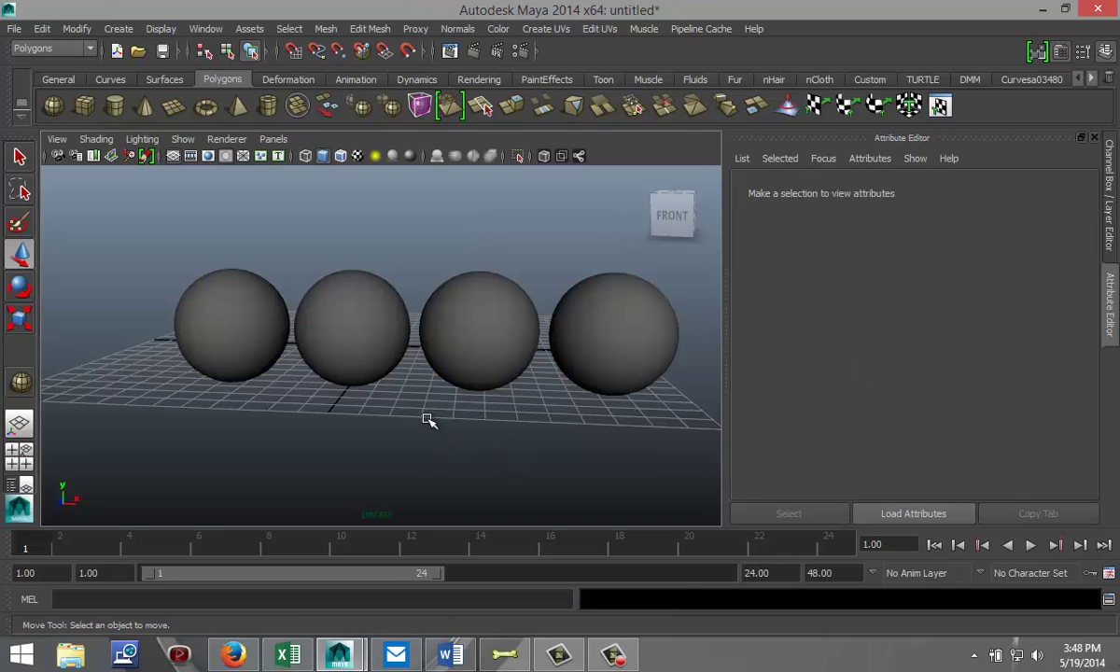
{"action": "middle_click_drag", "start_coordinate": [353, 408], "coordinate": [375, 408], "text": "alt"}
{"action": "middle_click_drag", "start_coordinate": [440, 430], "coordinate": [375, 445], "text": "alt"}
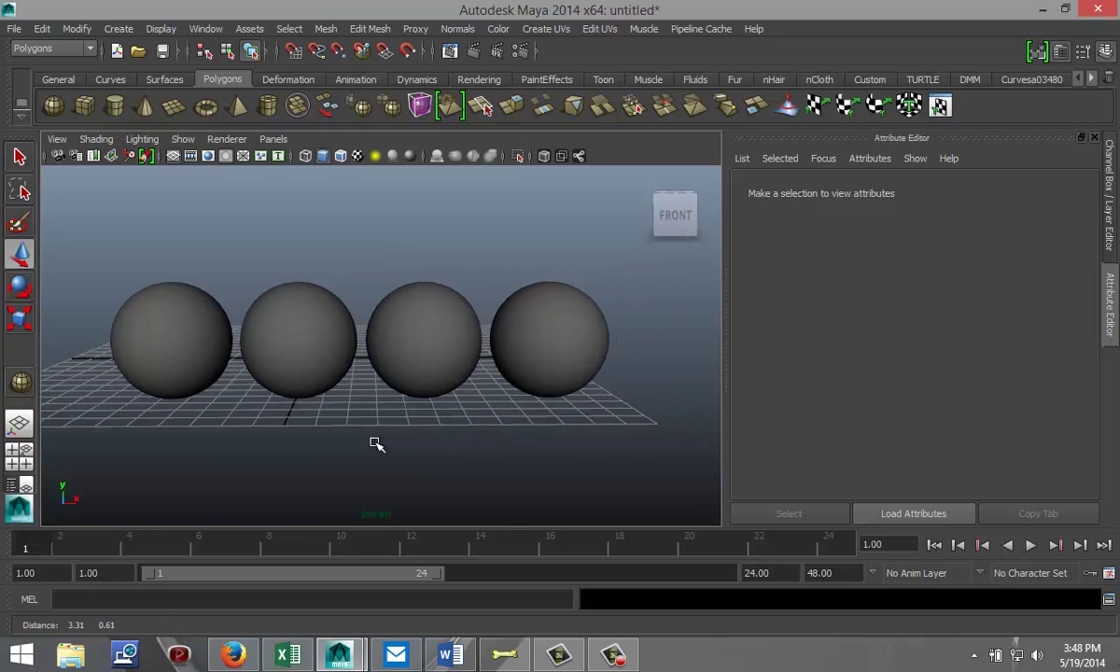
{"action": "left_click", "coordinate": [573, 336]}
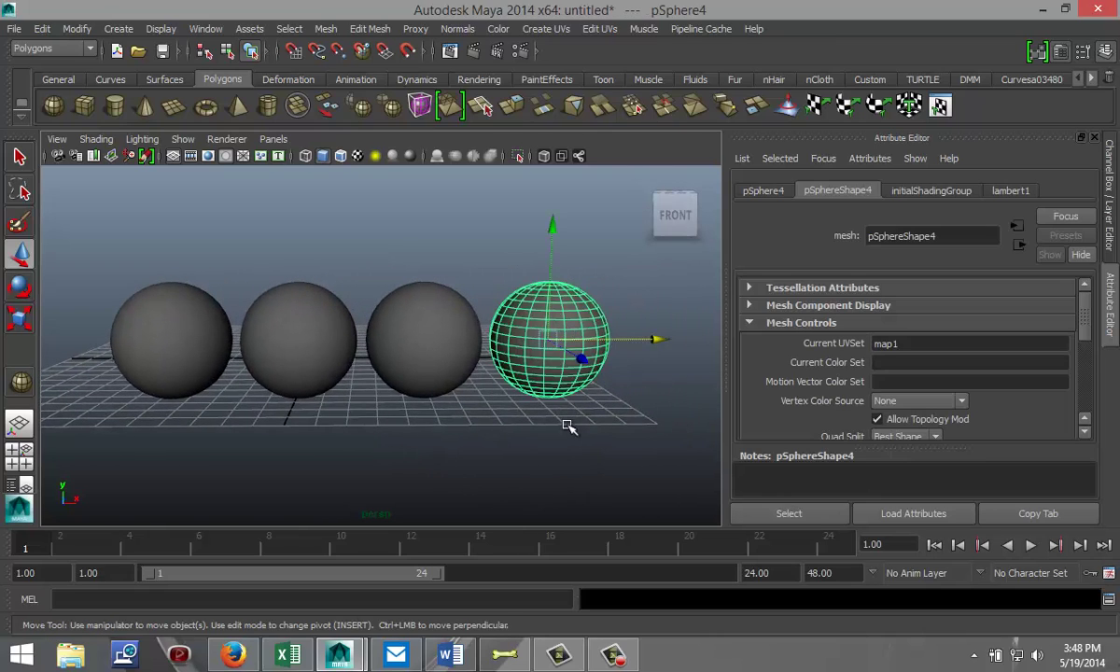
{"action": "left_click_drag", "start_coordinate": [550, 443], "coordinate": [540, 433], "text": "alt"}
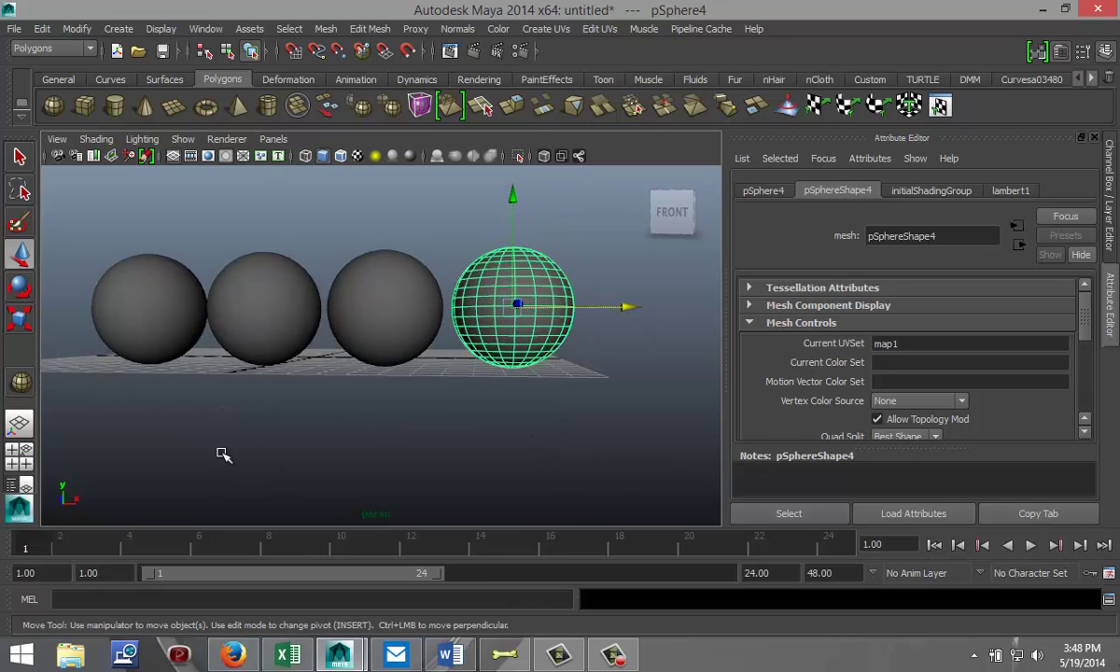
Maximize the front view and put the fourth sphere into vertex mode.
{"action": "left_click", "coordinate": [22, 459]}
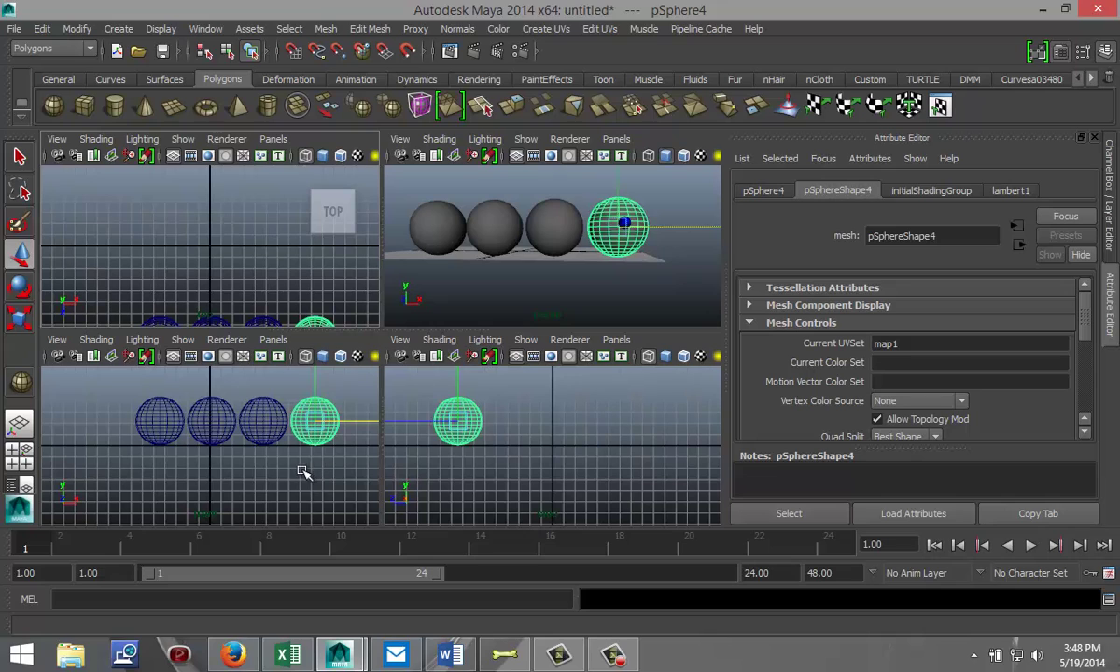
{"action": "key", "text": "space"}
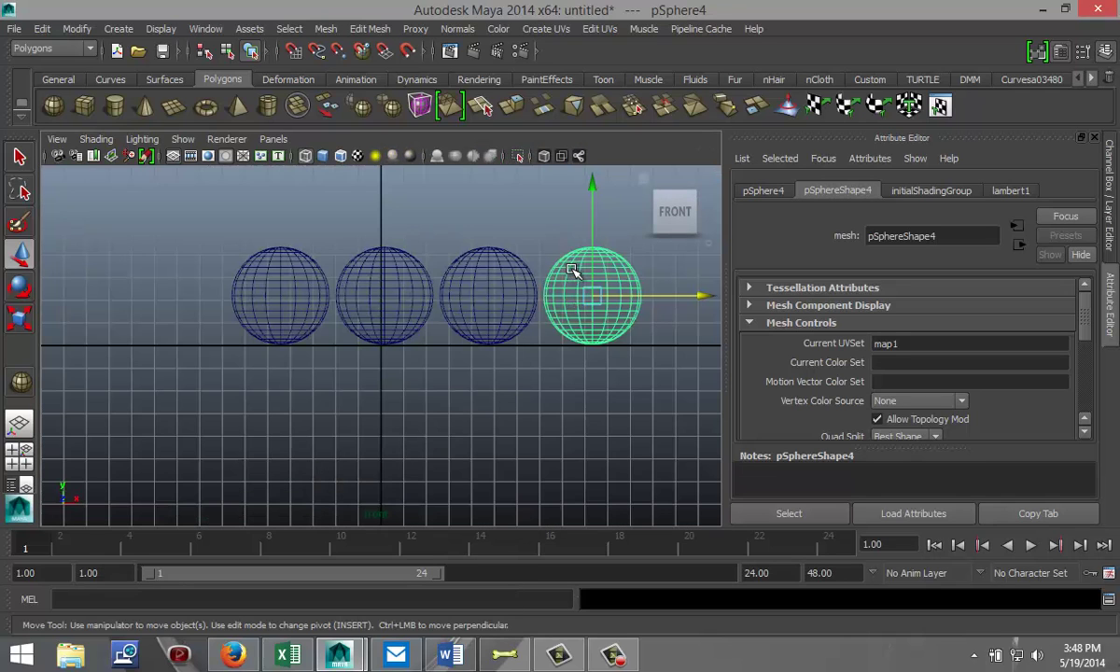
{"action": "right_click", "coordinate": [573, 269]}
{"action": "left_click", "coordinate": [512, 272]}
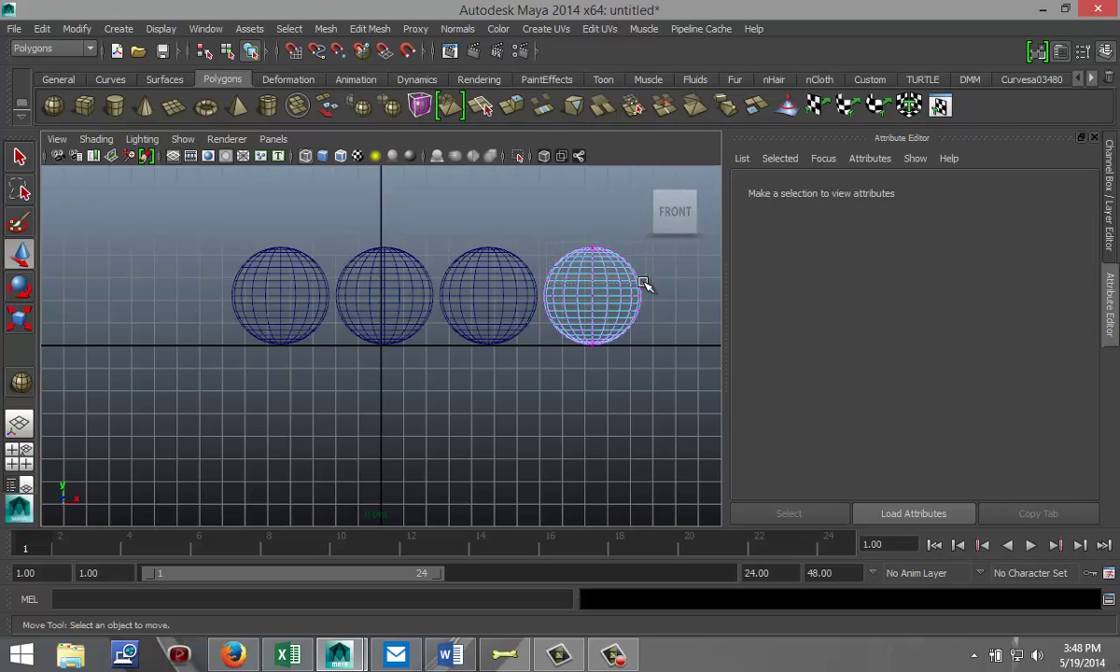
Scale the fourth sphere's upper vertices inward into a narrow knob top.
{"action": "left_click_drag", "start_coordinate": [538, 240], "coordinate": [644, 285]}
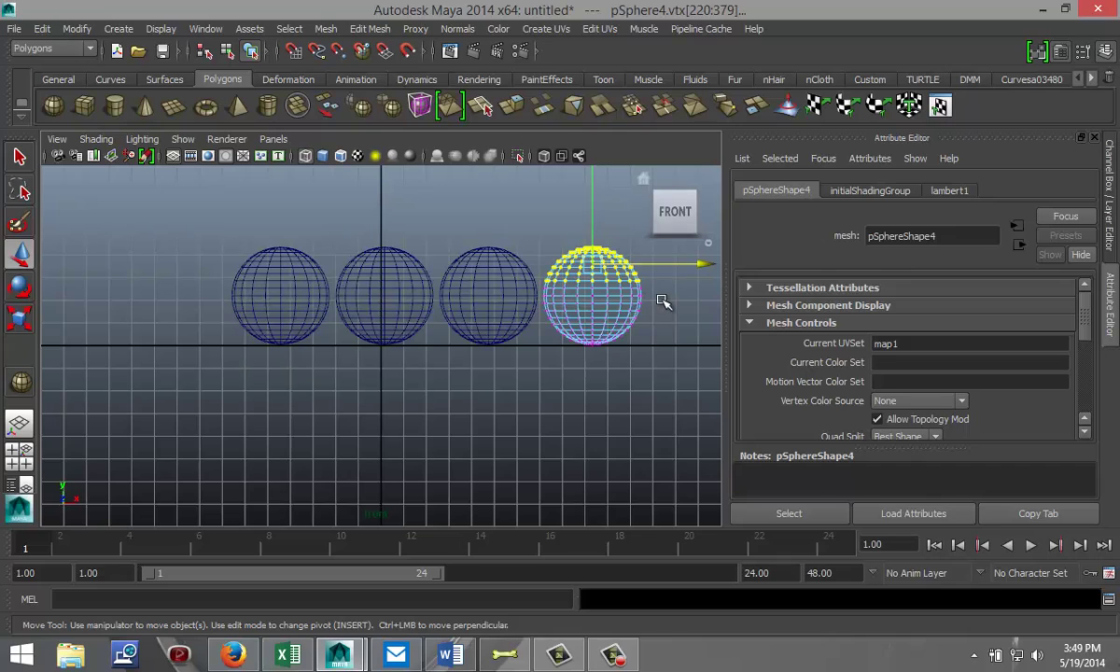
{"action": "key", "text": "r"}
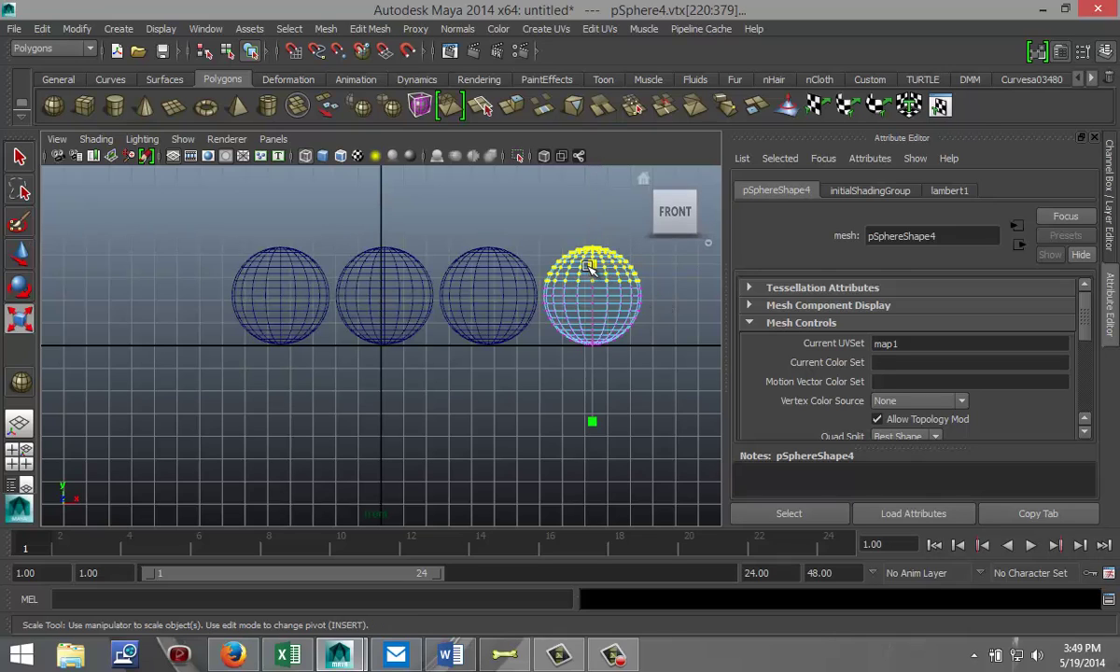
{"action": "mouse_move", "coordinate": [560, 254]}
{"action": "middle_mouse_down"}
{"action": "mouse_move", "coordinate": [588, 266]}
{"action": "mouse_move", "coordinate": [560, 268]}
{"action": "middle_mouse_up"}
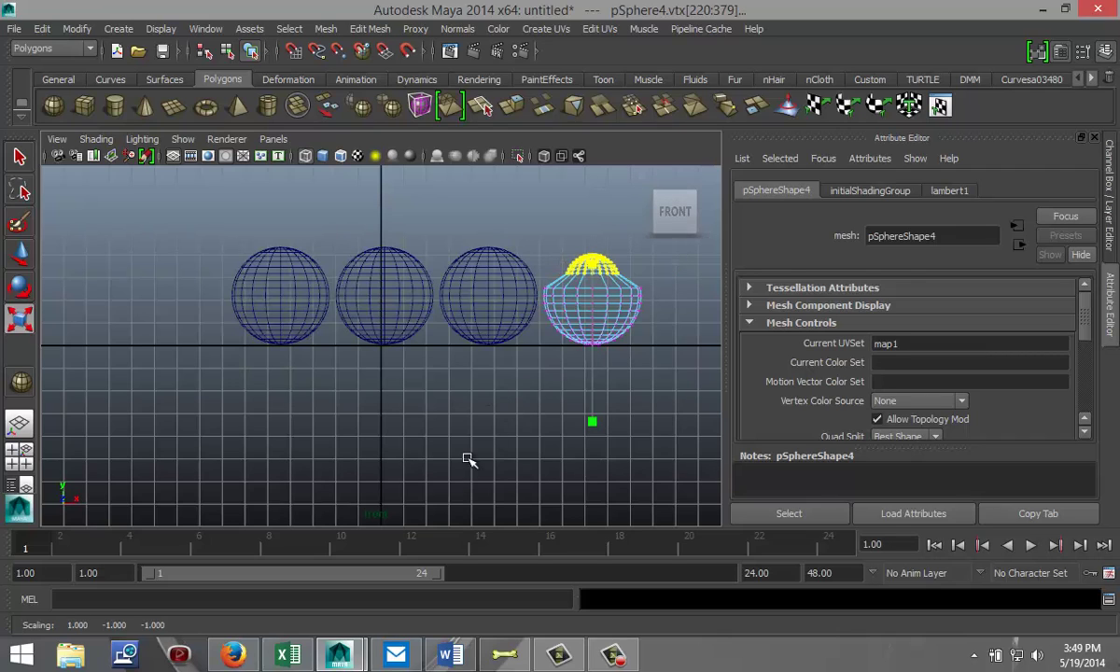
Select the third sphere in vertex mode and marquee-select its vertices.
{"action": "left_click", "coordinate": [492, 308]}
{"action": "right_click_drag", "start_coordinate": [482, 272], "coordinate": [406, 266]}
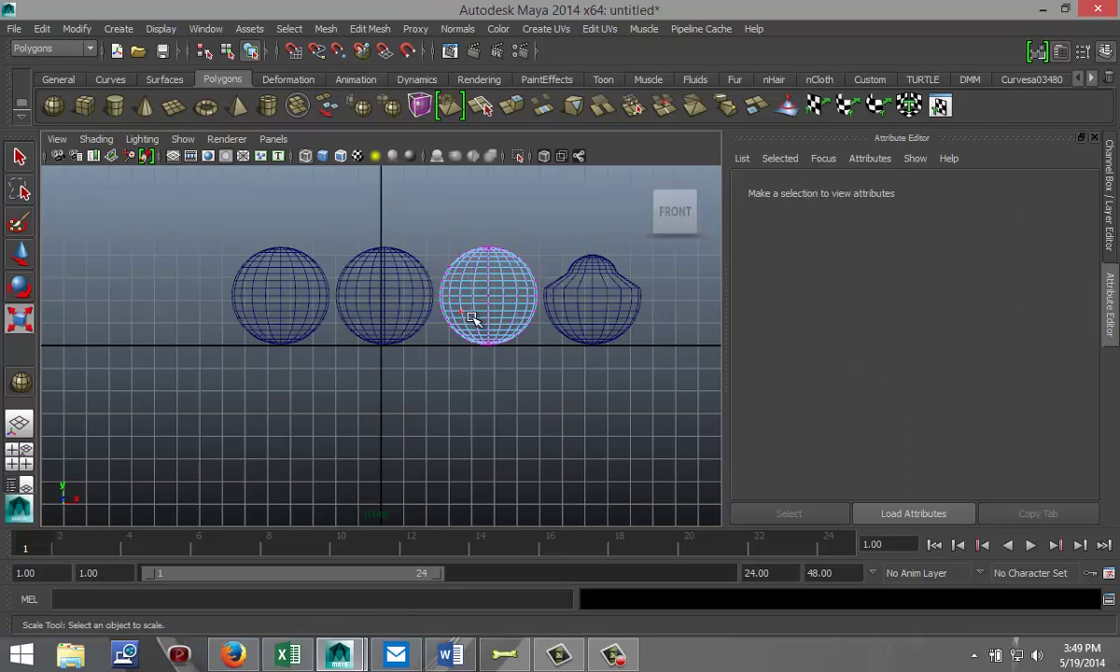
{"action": "left_click_drag", "start_coordinate": [431, 280], "coordinate": [547, 309]}
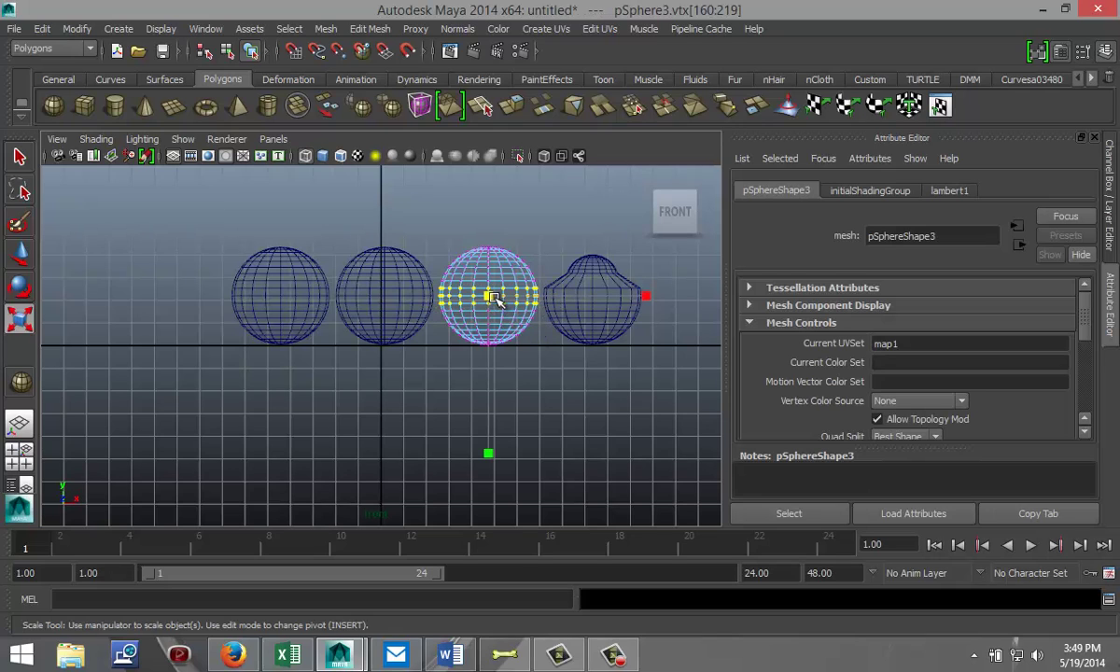
Scale the third sphere's middle vertex band inward into a waist, then select pSphere2.
{"action": "left_click_drag", "start_coordinate": [487, 296], "coordinate": [431, 285]}
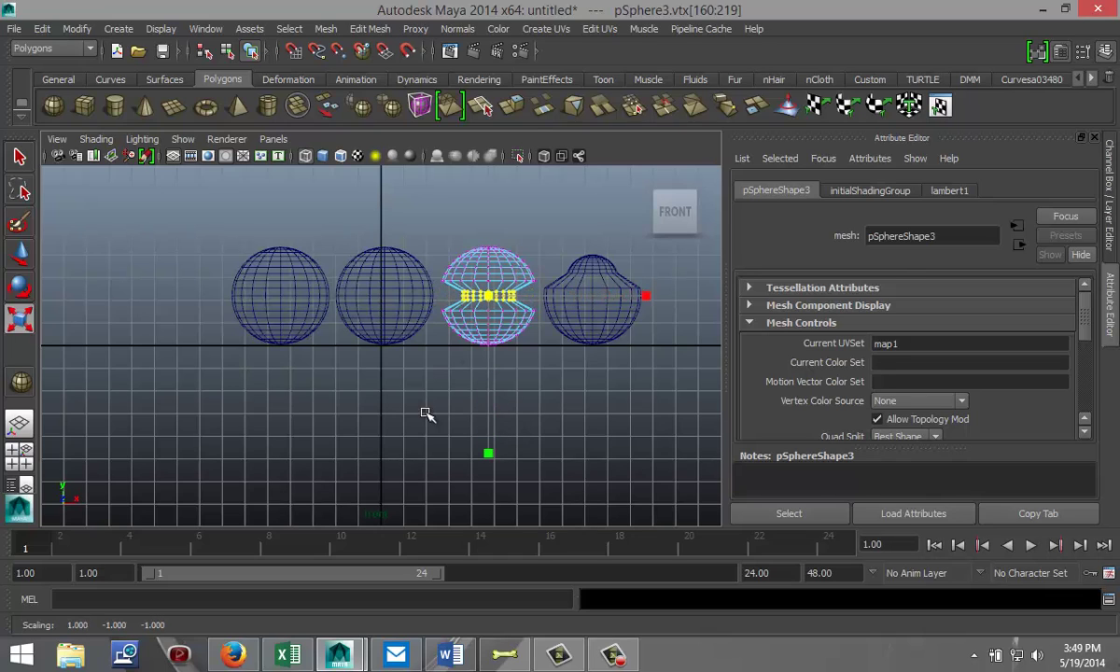
{"action": "left_click", "coordinate": [372, 412]}
{"action": "left_click", "coordinate": [406, 289]}
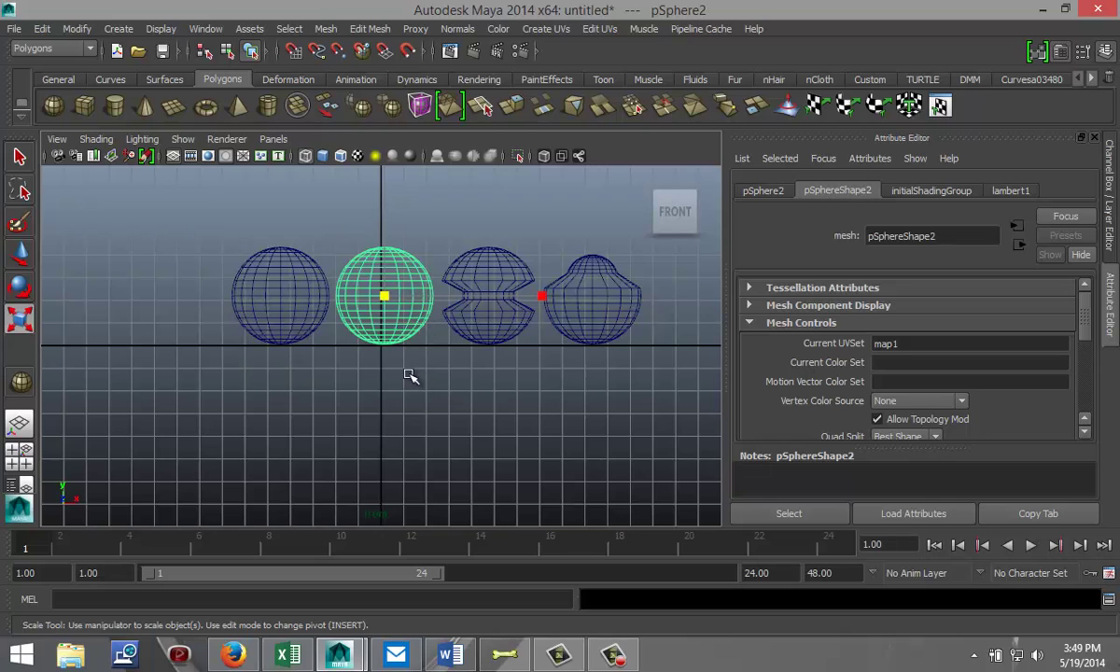
{"action": "scroll", "coordinate": [397, 336], "scroll_direction": "down", "scroll_amount": 2}
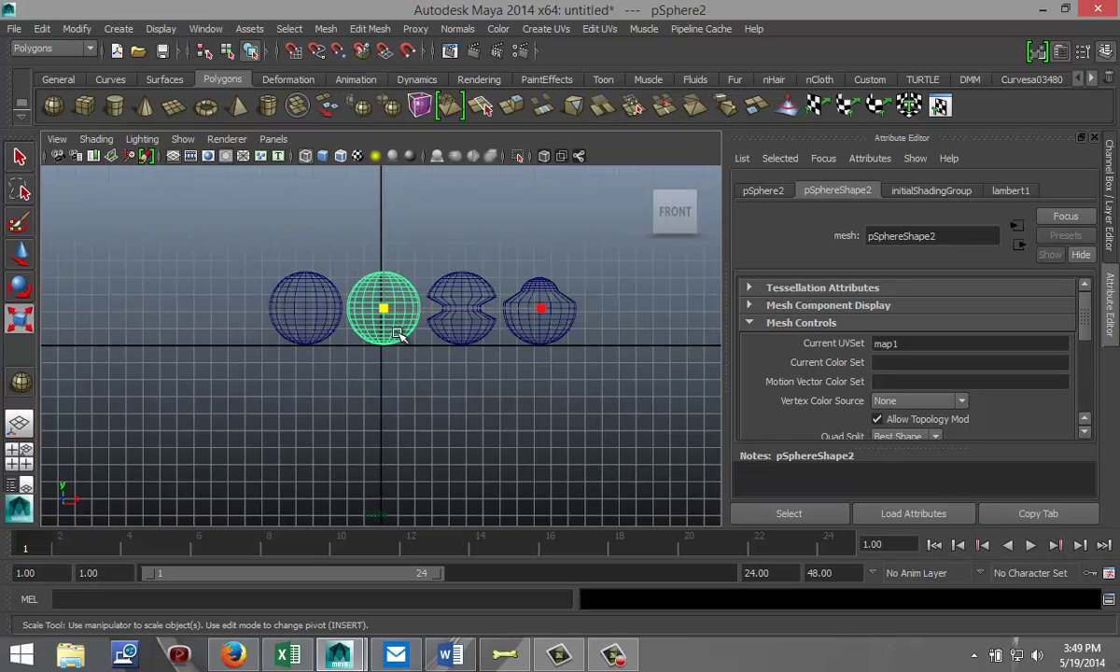
{"action": "scroll", "coordinate": [396, 336], "scroll_direction": "down", "scroll_amount": 1}
{"action": "scroll", "coordinate": [397, 336], "scroll_direction": "up", "scroll_amount": 2}
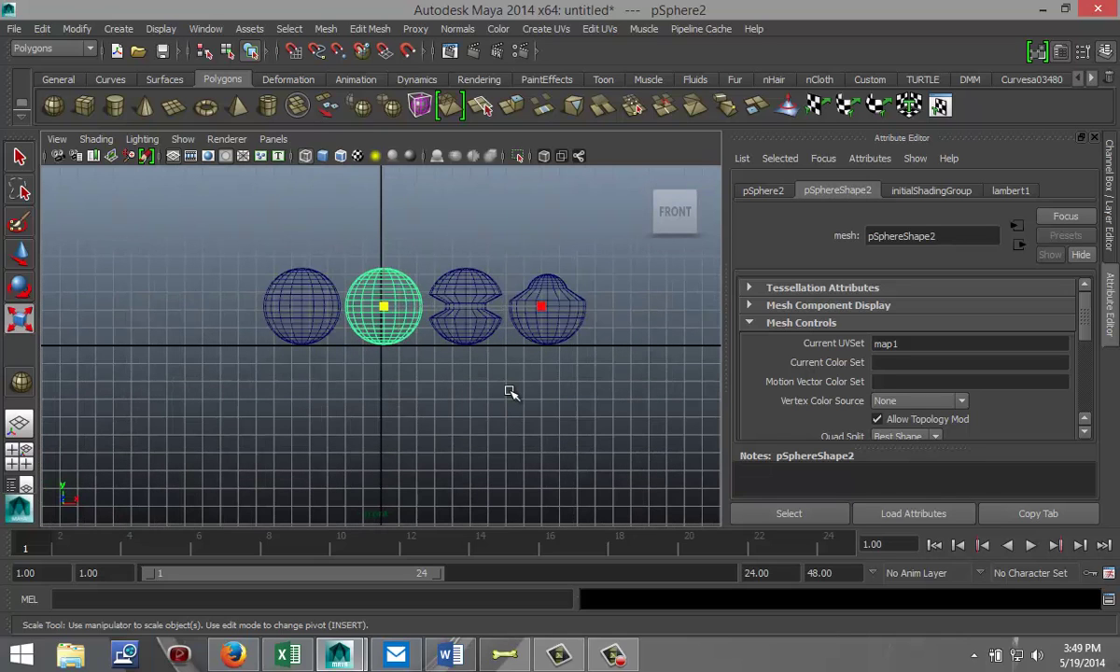
Select the second sphere's bottom vertices and scale them inward into a teardrop point.
{"action": "right_click_drag", "start_coordinate": [388, 285], "coordinate": [324, 275]}
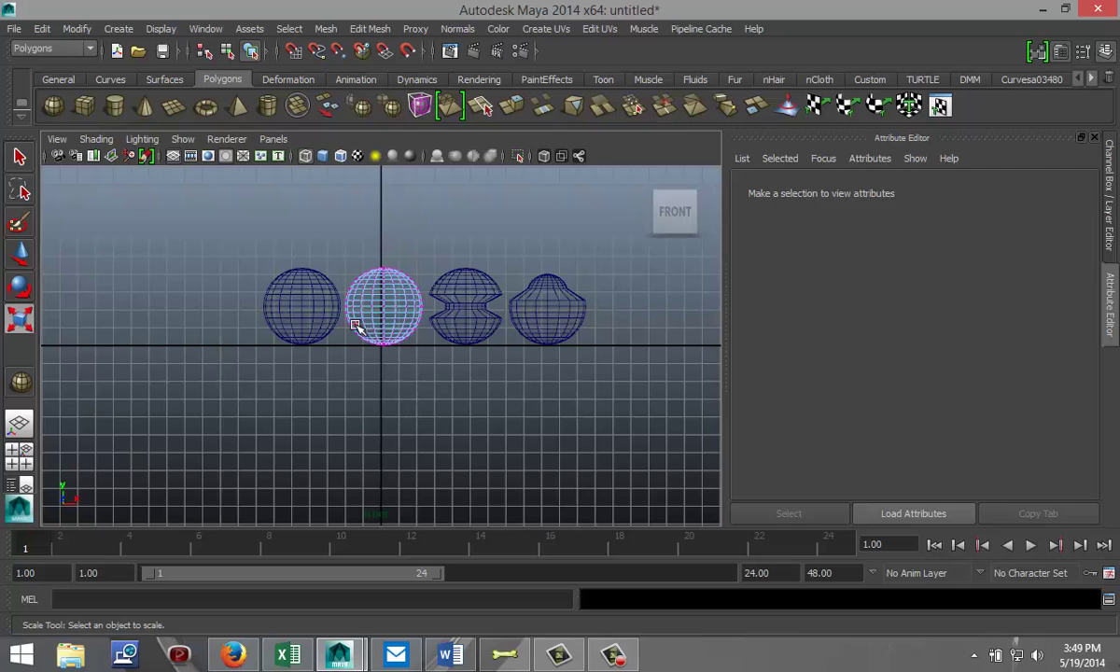
{"action": "left_click_drag", "start_coordinate": [336, 322], "coordinate": [368, 337]}
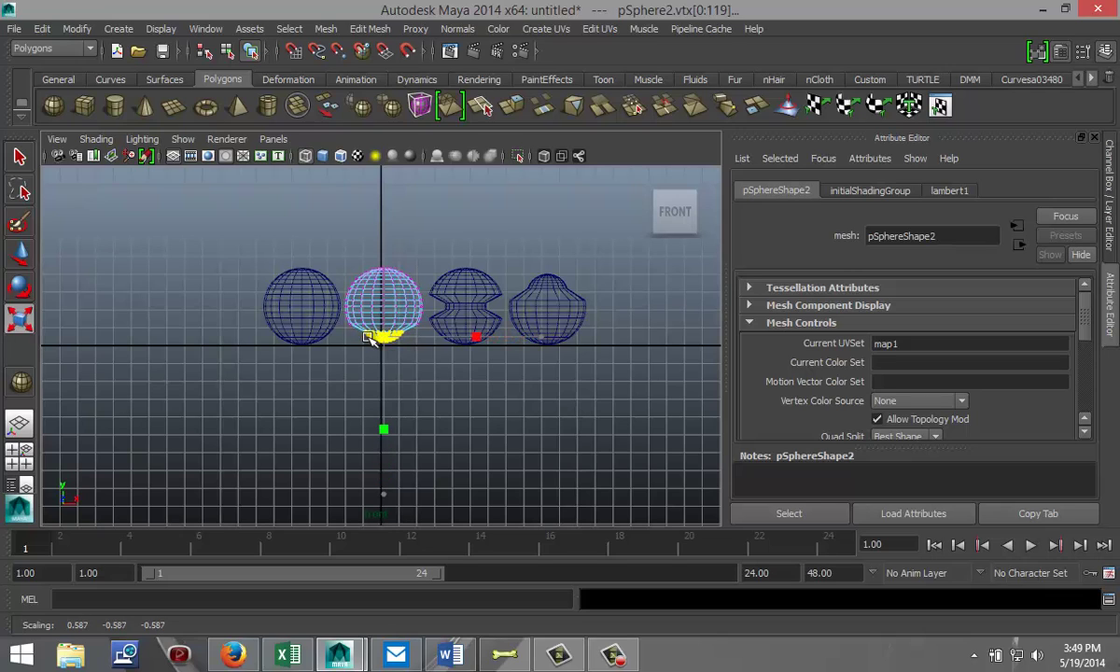
{"action": "left_click", "coordinate": [328, 407]}
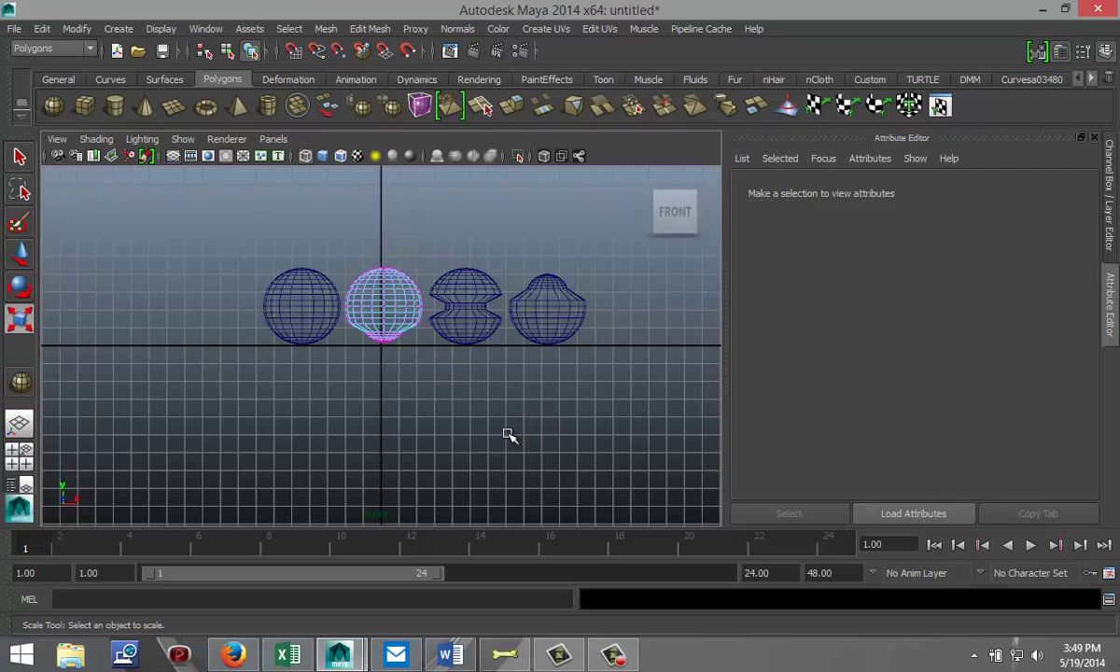
Enlarge the perspective view and orbit and zoom around the reshaped spheres.
{"action": "left_click", "coordinate": [20, 458]}
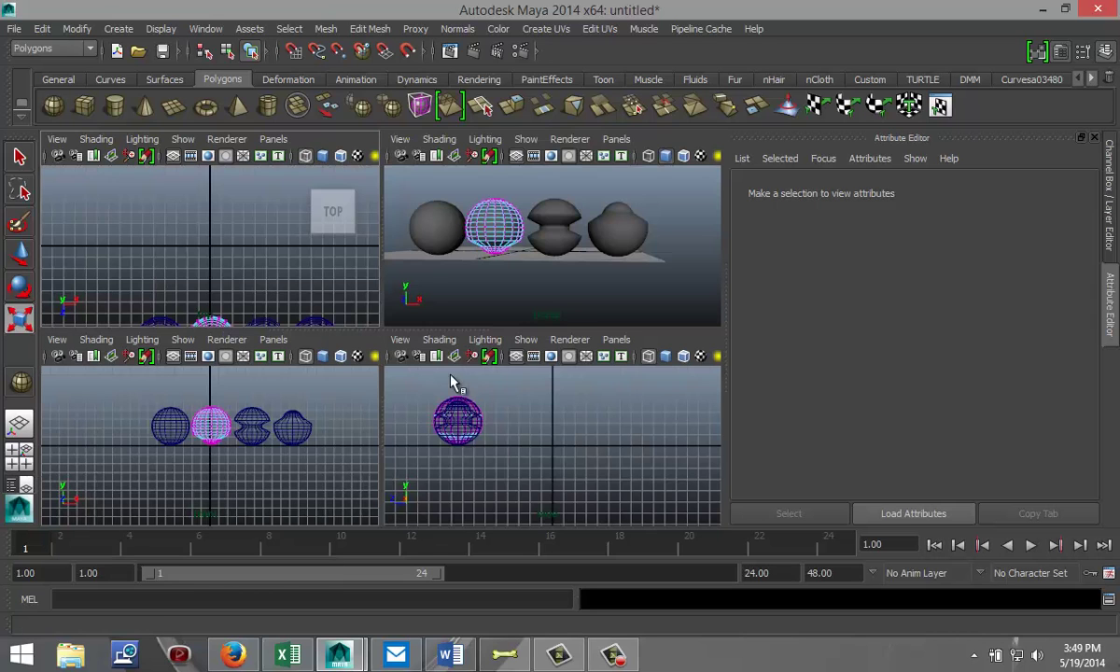
{"action": "key", "text": "space"}
{"action": "left_click_drag", "start_coordinate": [412, 449], "coordinate": [454, 452], "text": "alt"}
{"action": "key", "text": "r"}
{"action": "scroll", "coordinate": [478, 459], "scroll_direction": "down", "scroll_amount": 3}
{"action": "scroll", "coordinate": [477, 461], "scroll_direction": "up", "scroll_amount": 3}
{"action": "scroll", "coordinate": [476, 460], "scroll_direction": "down", "scroll_amount": 3}
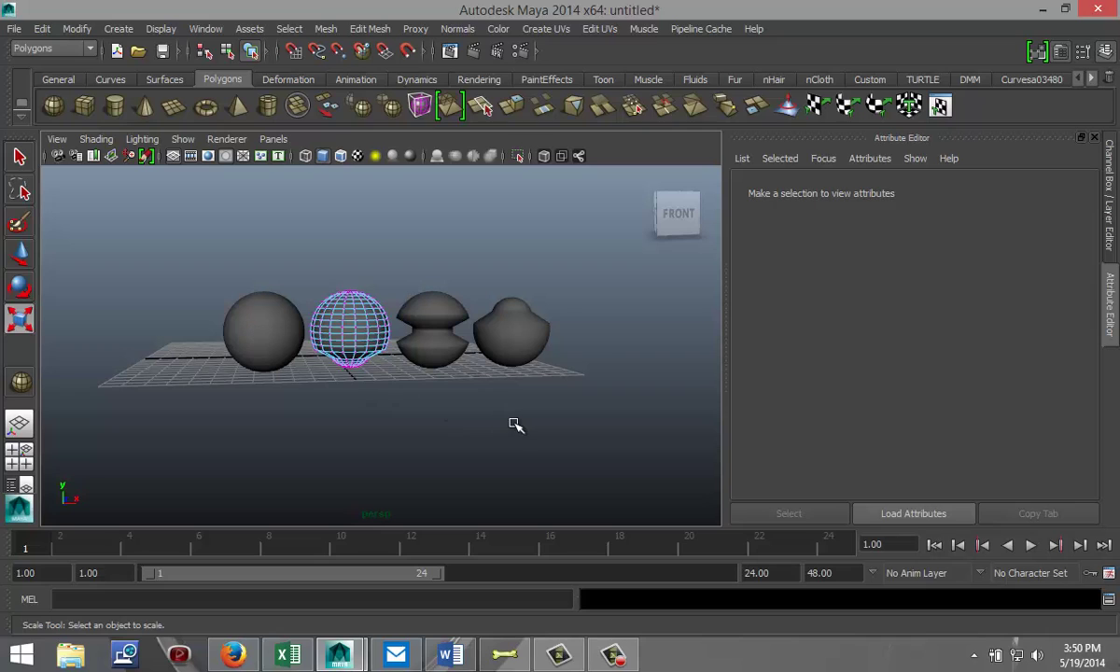
{"action": "left_click_drag", "start_coordinate": [497, 419], "coordinate": [468, 428], "text": "alt"}
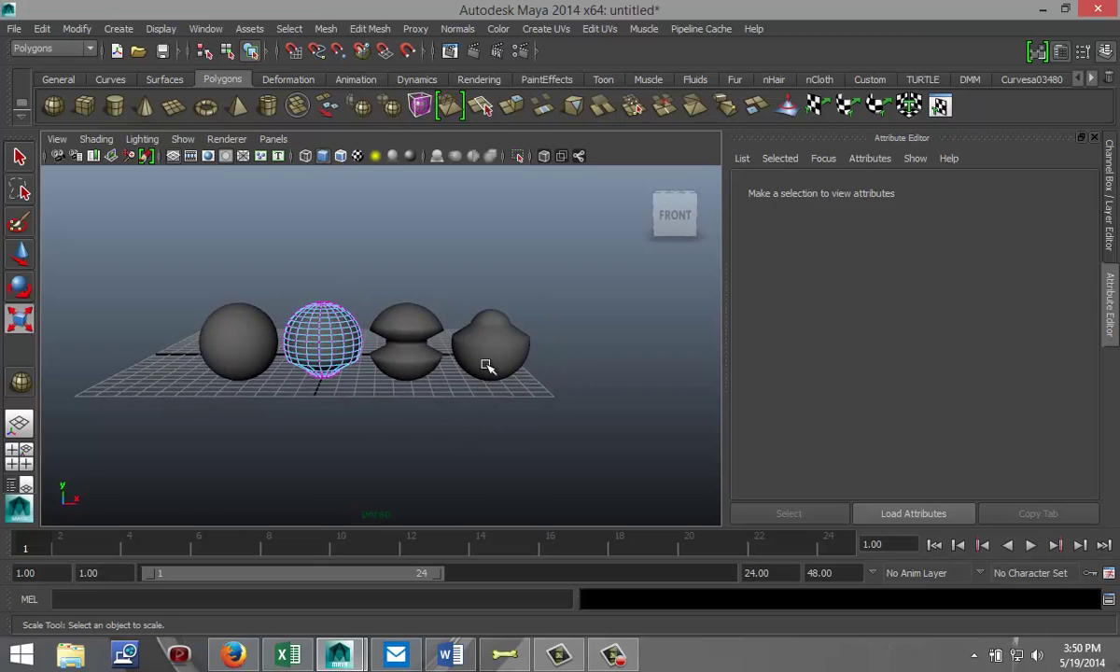
Return to object mode and select the three deformed target spheres.
{"action": "right_click_drag", "start_coordinate": [495, 340], "coordinate": [573, 250]}
{"action": "left_click", "coordinate": [397, 312]}
{"action": "left_click_drag", "start_coordinate": [292, 267], "coordinate": [577, 417]}
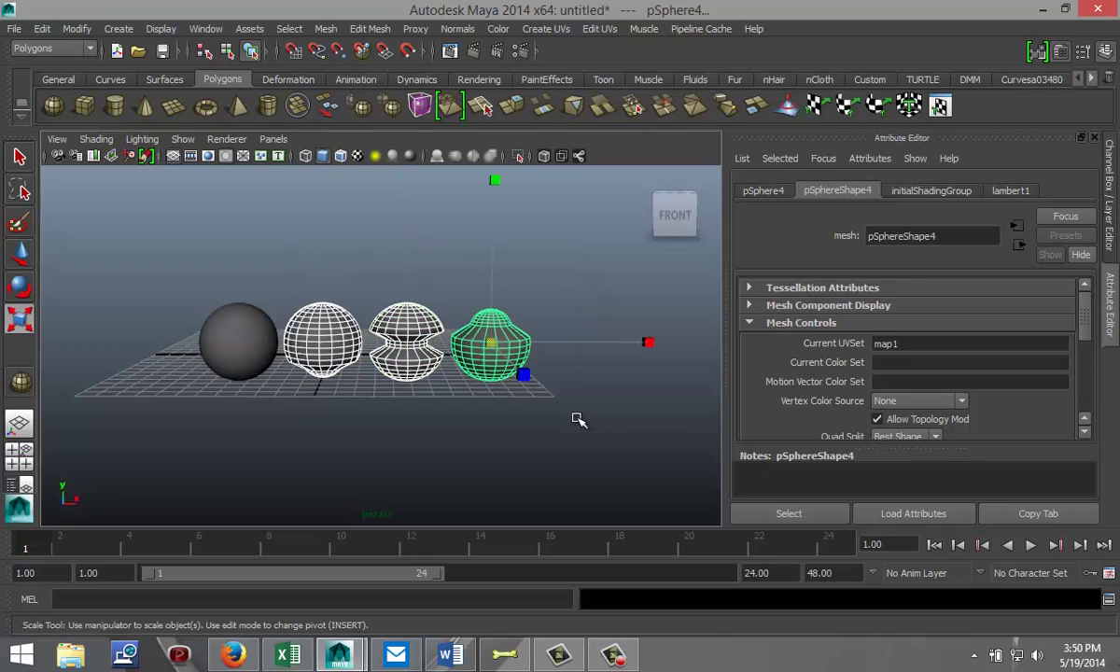
Add the round first sphere last and create blendShape1 via Animation > Create Deformers > Blend Shape.
{"action": "left_click", "coordinate": [224, 333]}
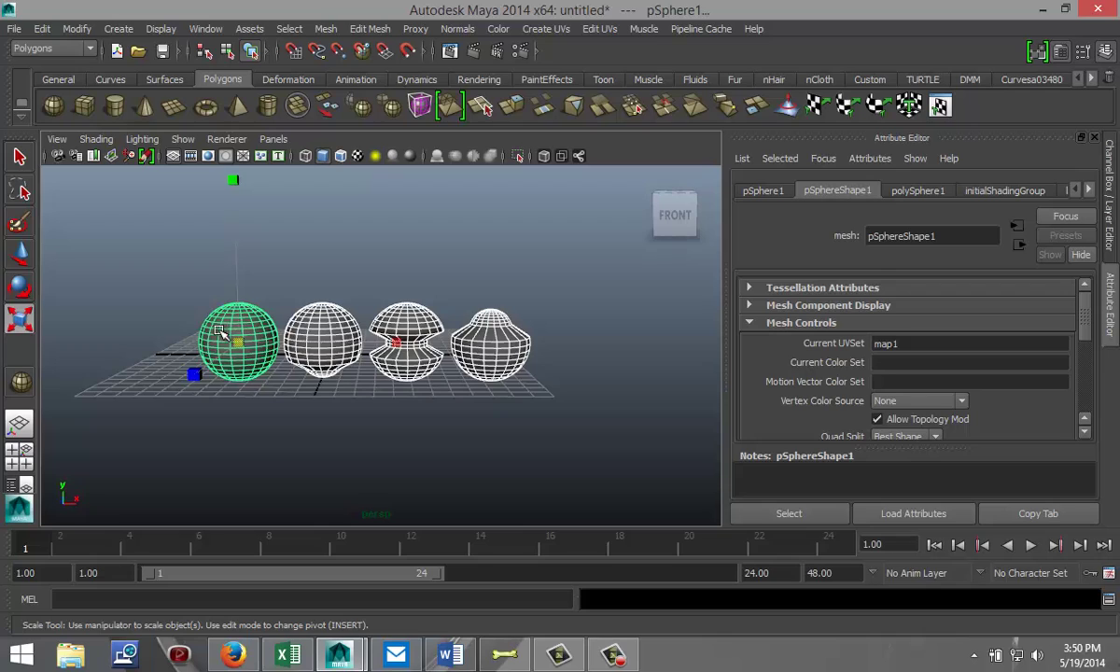
{"action": "left_click", "coordinate": [93, 51]}
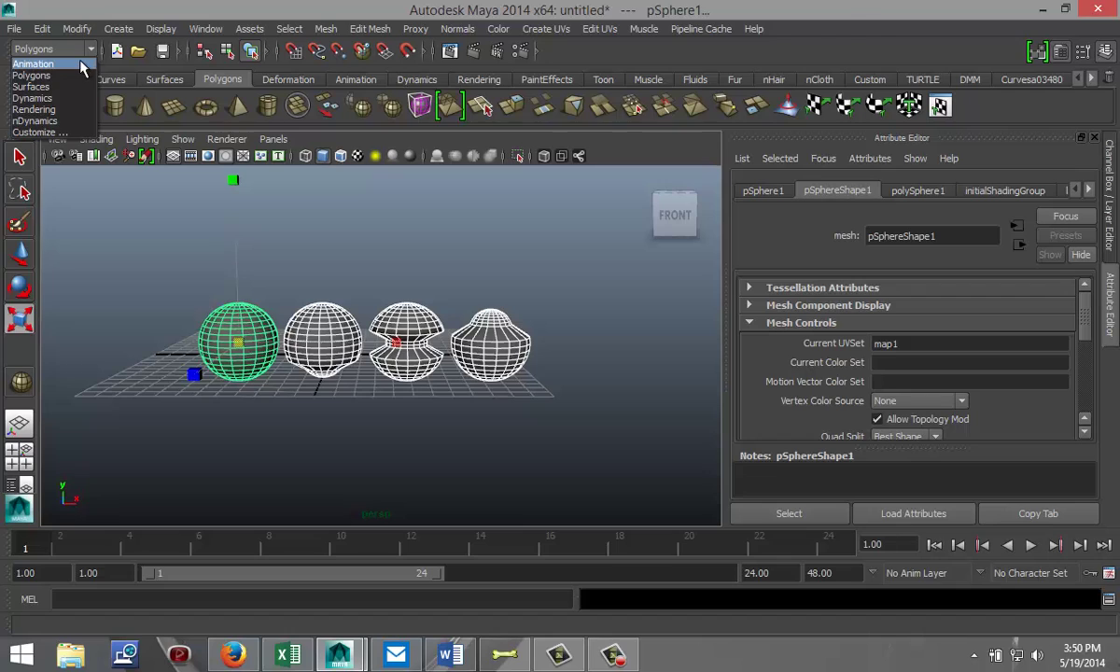
{"action": "left_click", "coordinate": [80, 65]}
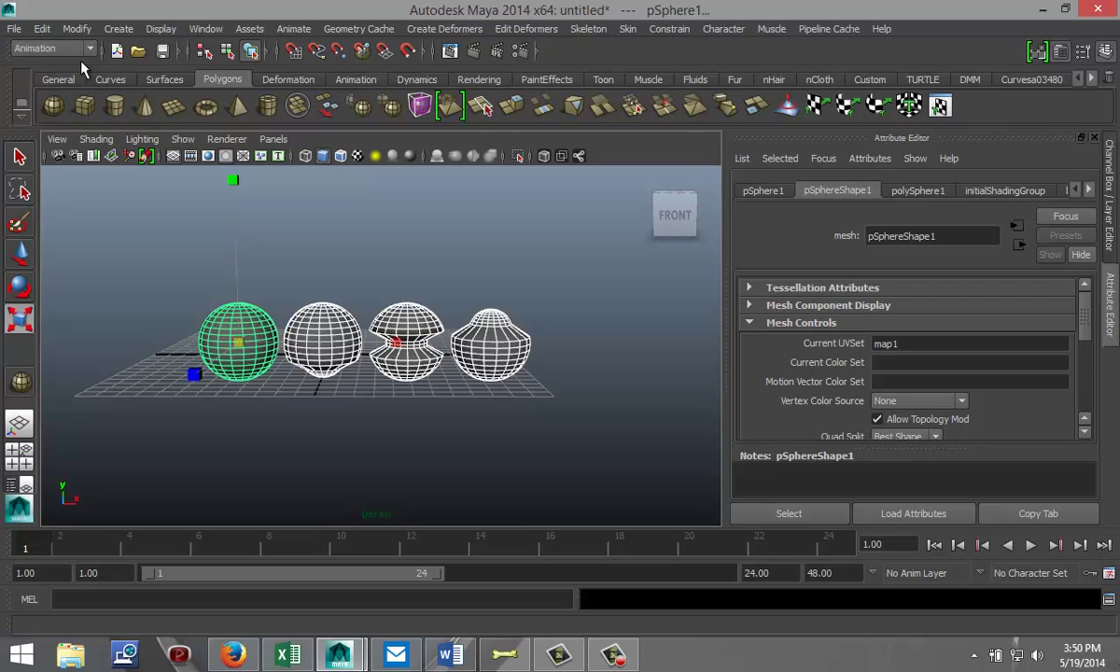
{"action": "left_click", "coordinate": [465, 30]}
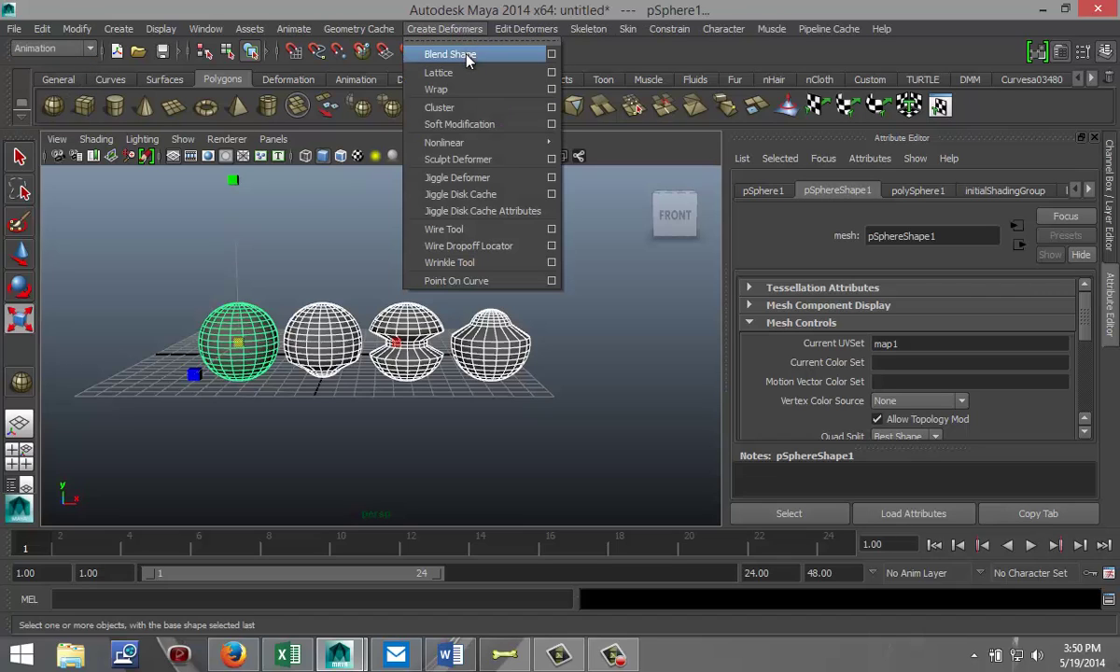
{"action": "left_click", "coordinate": [469, 56]}
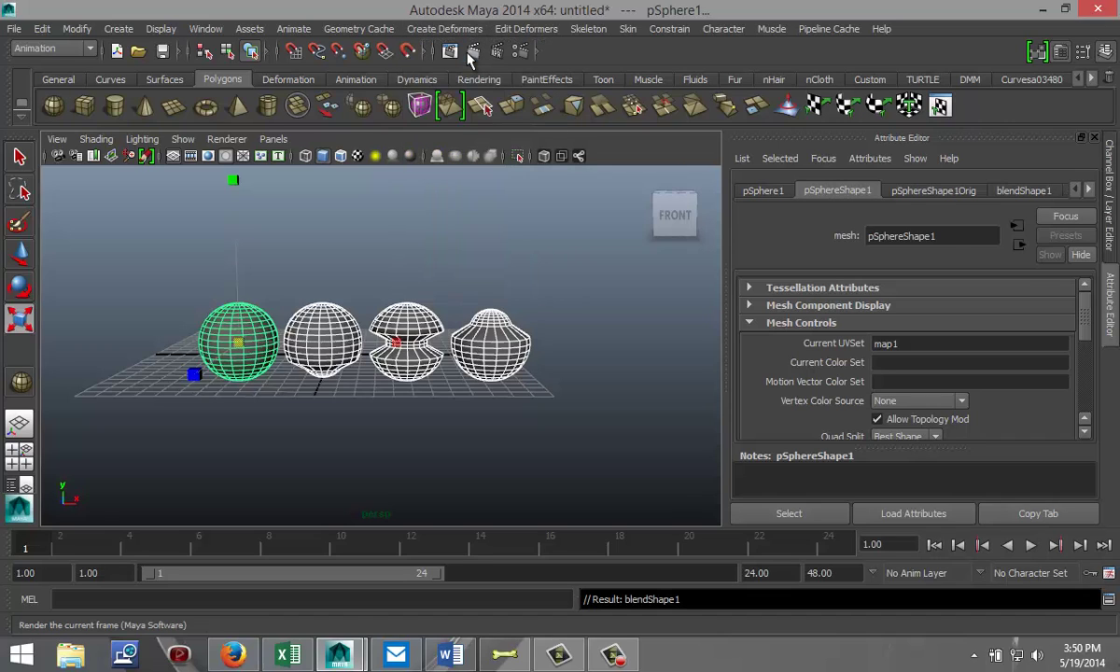
{"action": "left_click_drag", "start_coordinate": [350, 485], "coordinate": [372, 469], "text": "alt"}
{"action": "right_click_drag", "start_coordinate": [382, 459], "coordinate": [409, 453], "text": "alt"}
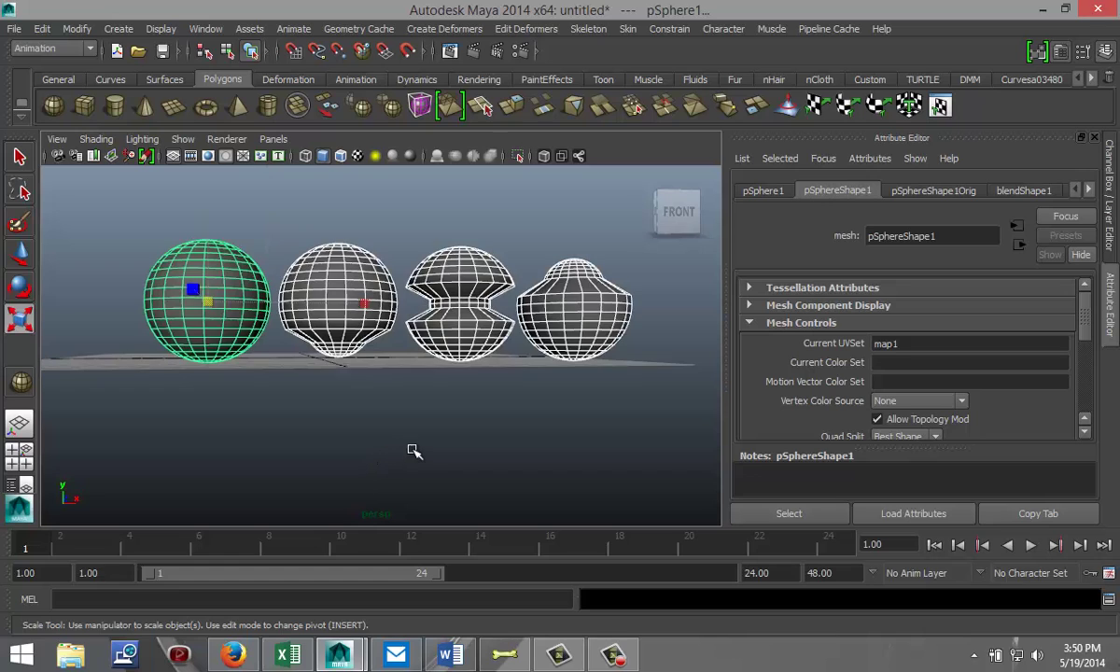
Show blendShape1's weight sliders for pSphere2, pSphere3 and pSphere4 in the Attribute Editor.
{"action": "left_click_drag", "start_coordinate": [415, 448], "coordinate": [399, 492], "text": "alt"}
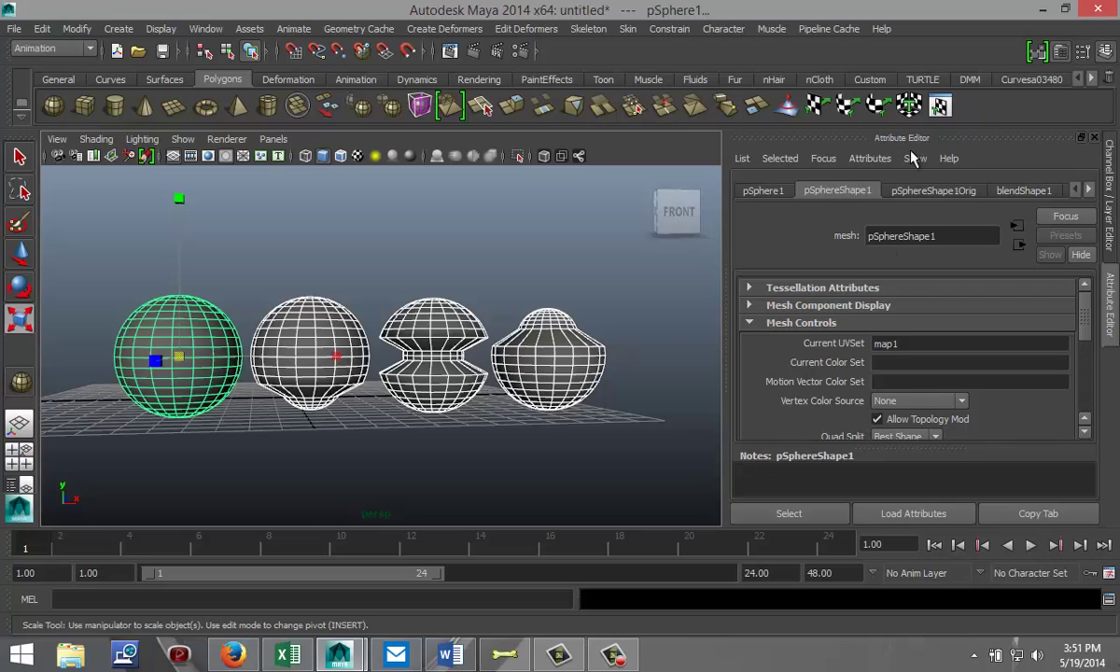
{"action": "left_click", "coordinate": [1031, 191]}
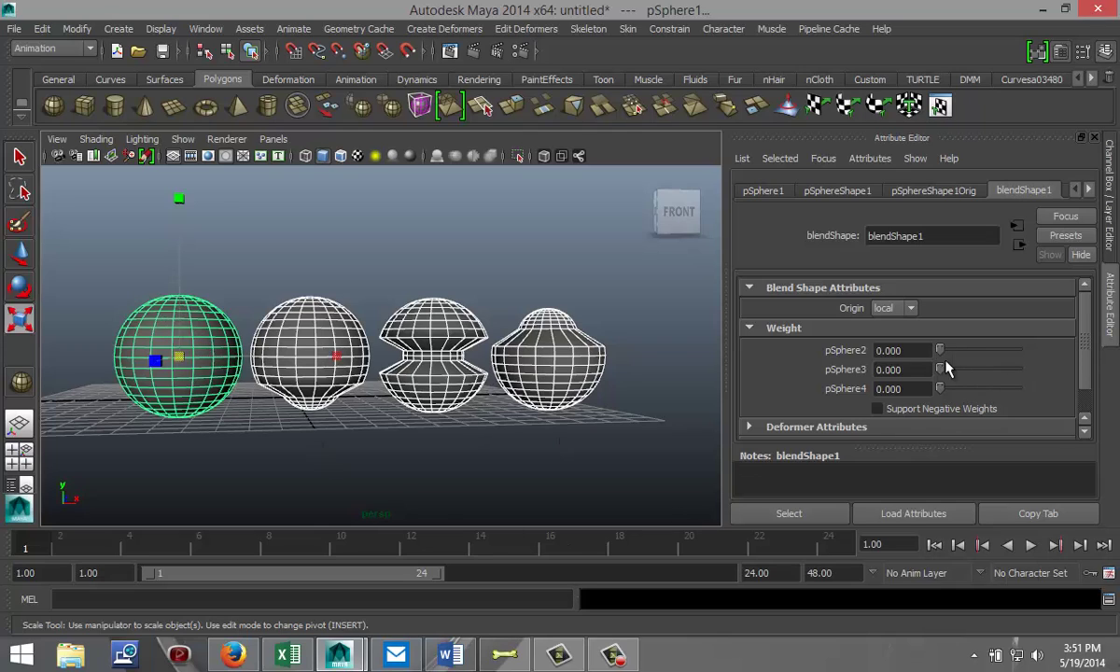
{"action": "left_click_drag", "start_coordinate": [939, 352], "coordinate": [1042, 396]}
{"action": "left_click_drag", "start_coordinate": [944, 383], "coordinate": [1019, 352]}
{"action": "left_click_drag", "start_coordinate": [941, 388], "coordinate": [1054, 404]}
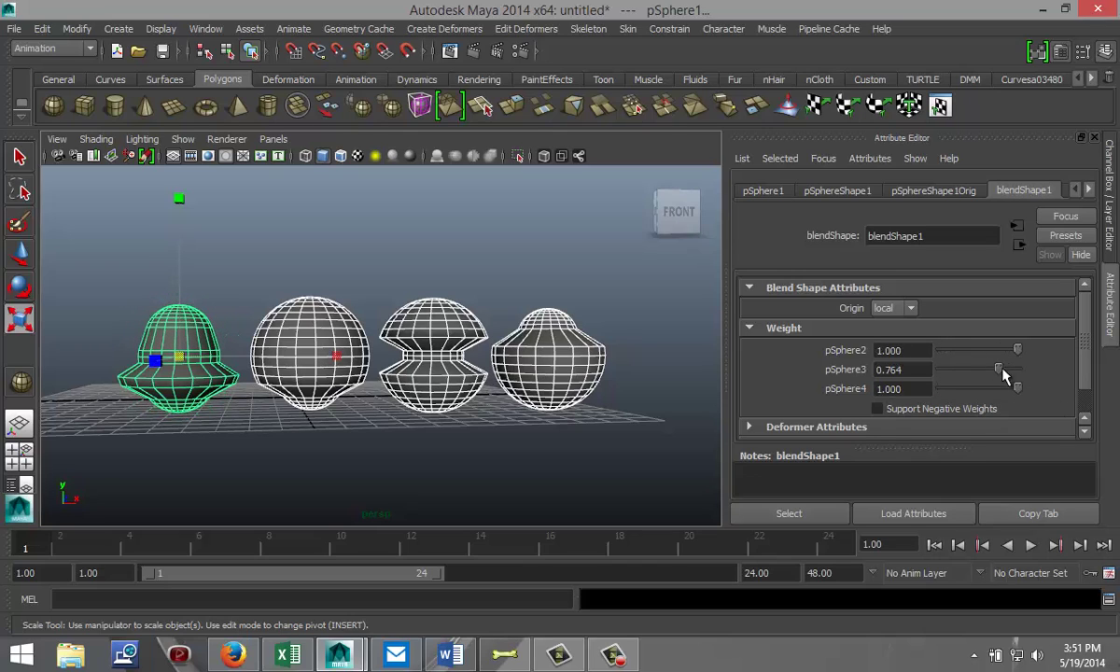
{"action": "left_click_drag", "start_coordinate": [1008, 371], "coordinate": [924, 358]}
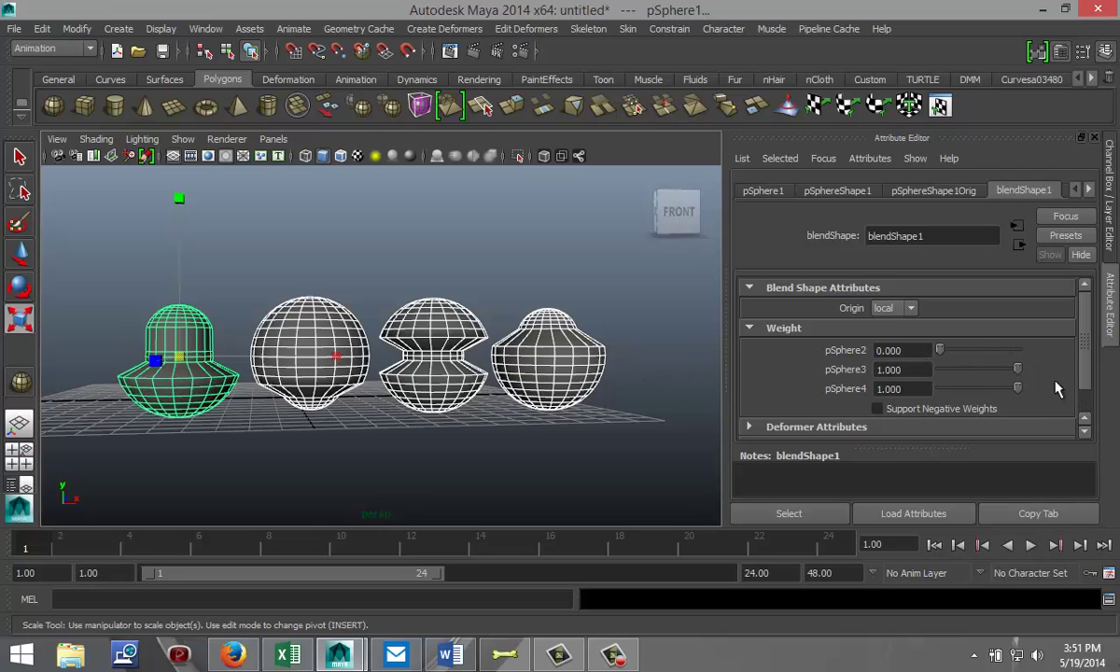
{"action": "left_click_drag", "start_coordinate": [1017, 370], "coordinate": [934, 369]}
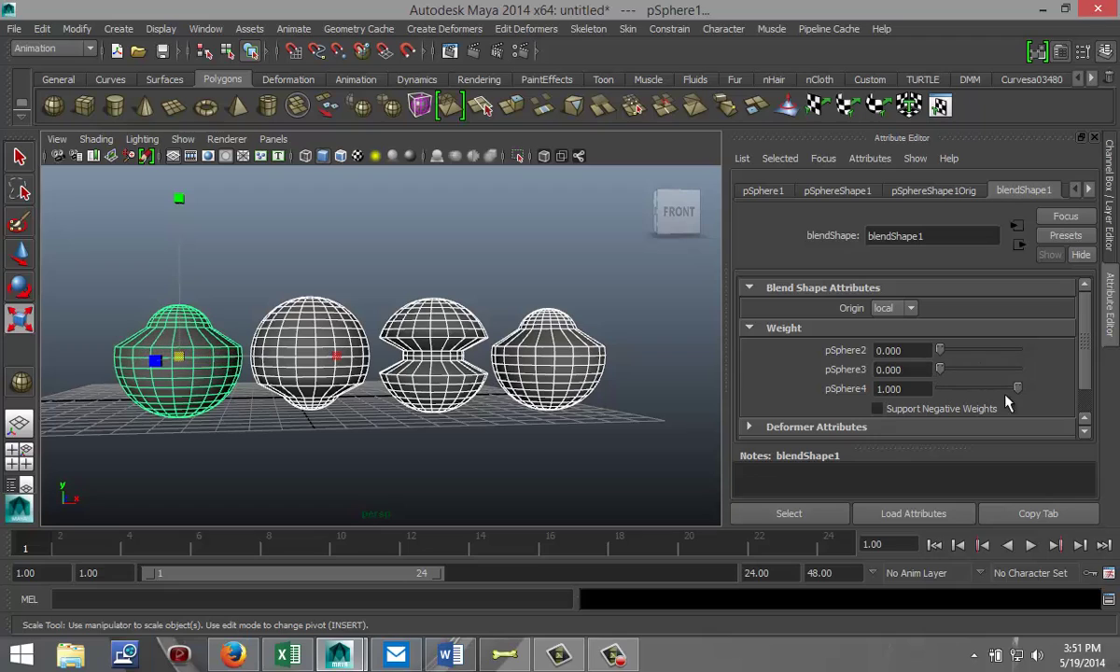
{"action": "left_click_drag", "start_coordinate": [1017, 389], "coordinate": [940, 388]}
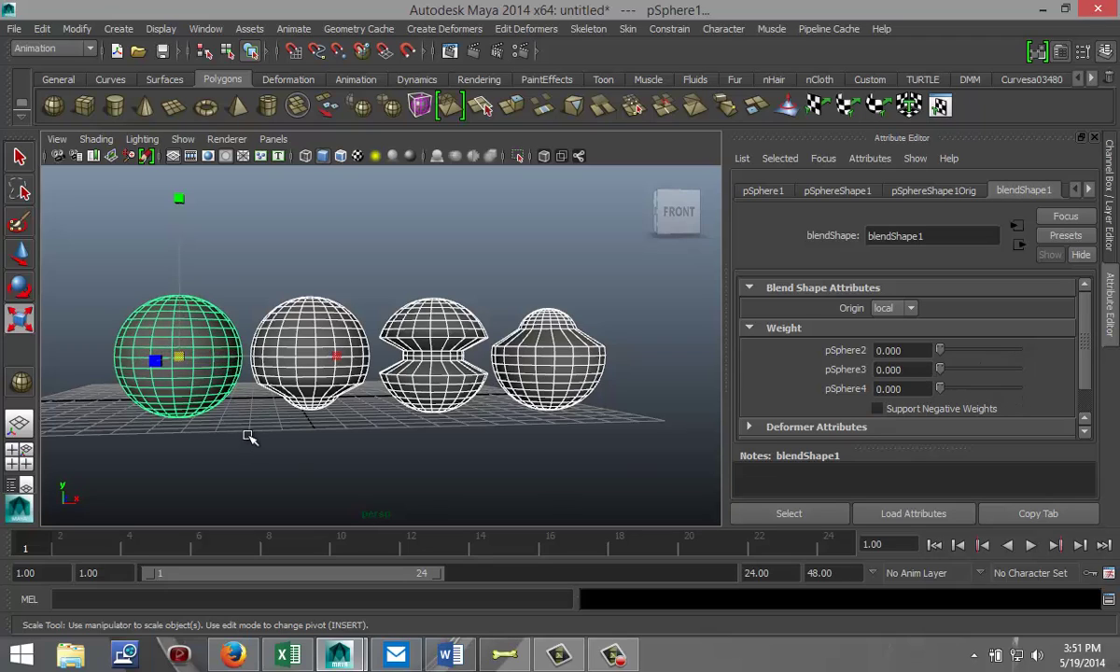